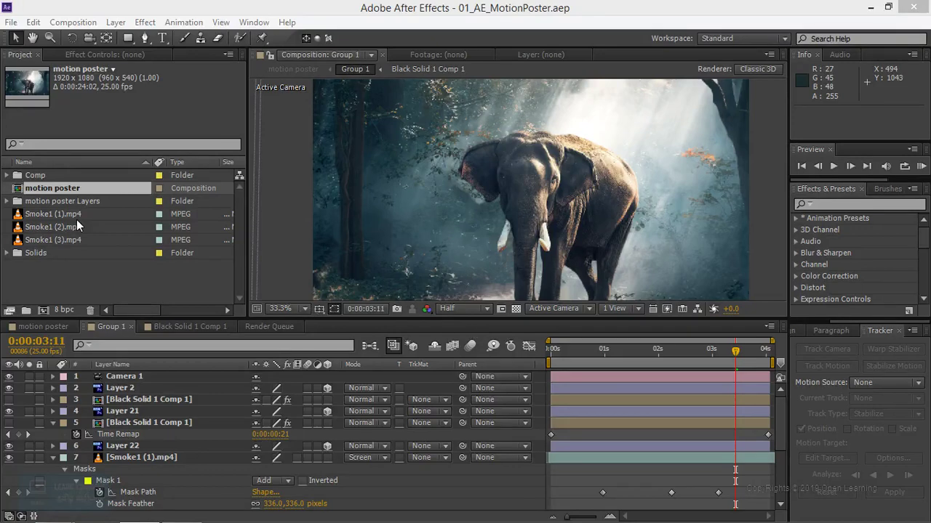
Import Atmosphere_01.mov from the 01. Atmospheres folder as QuickTime footage
double_click(79, 286)
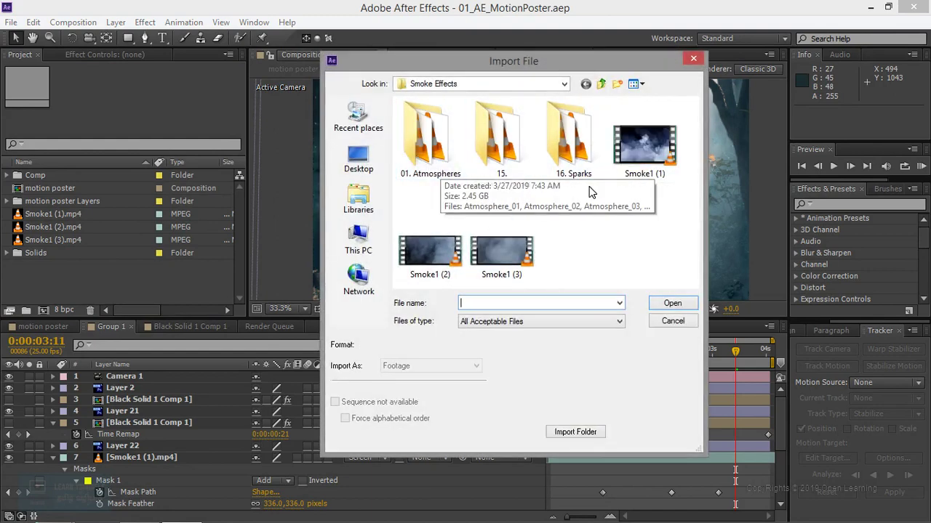
double_click(419, 164)
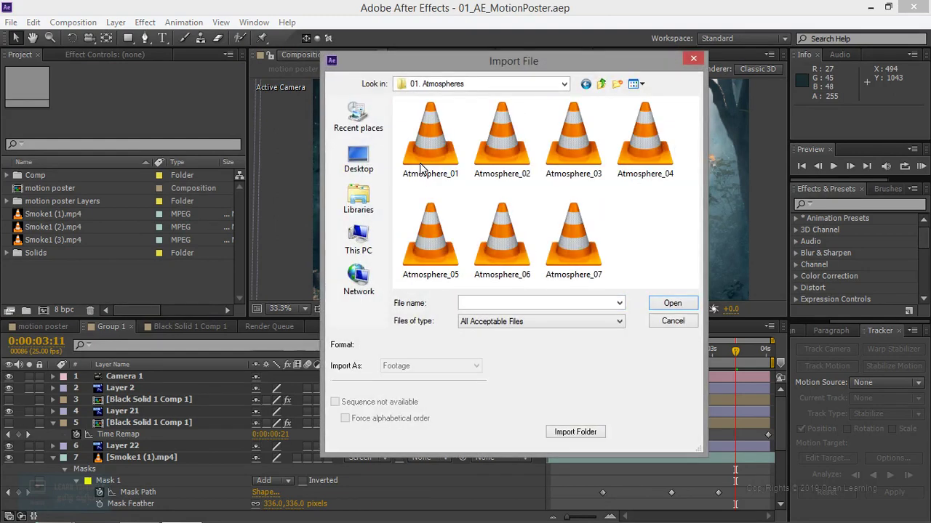
left_click(420, 163)
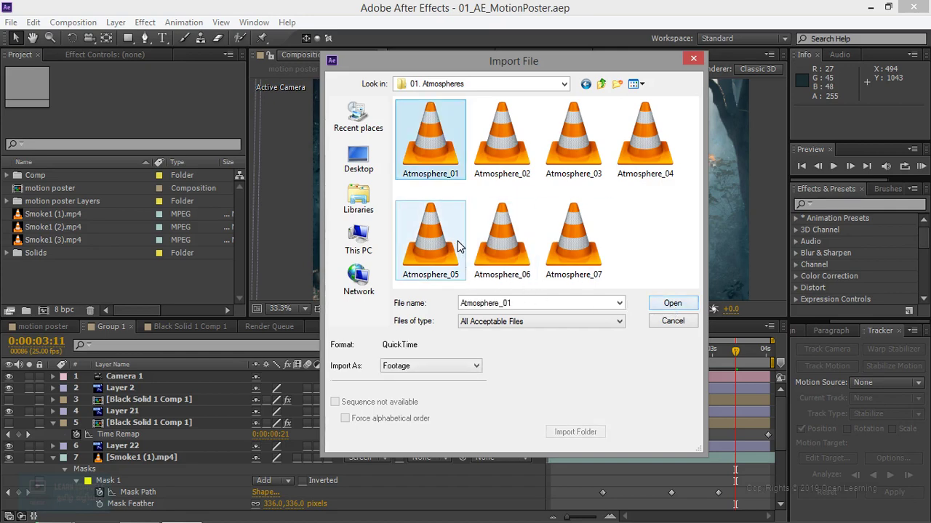
left_click(665, 305)
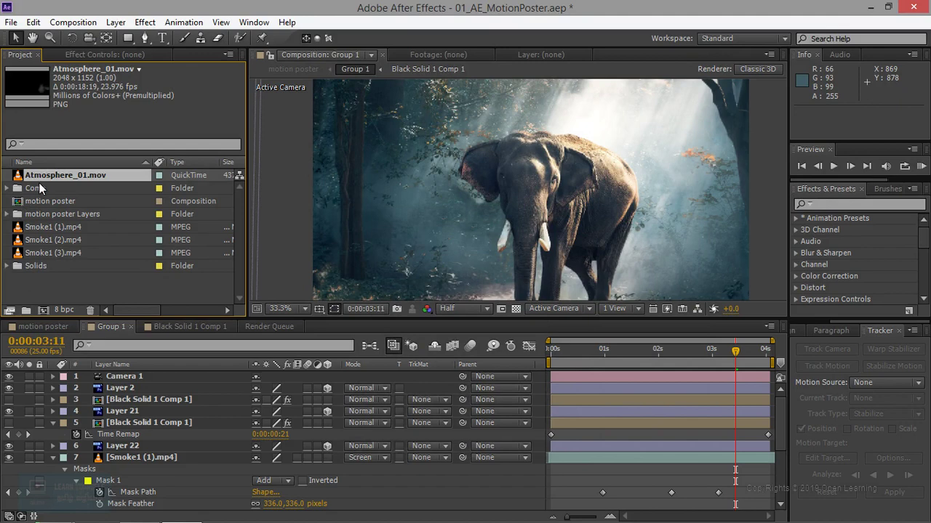
Cancel dropping the clip into Group 1 and open the motion poster comp at about 18 seconds
left_click_drag(55, 190, 69, 457)
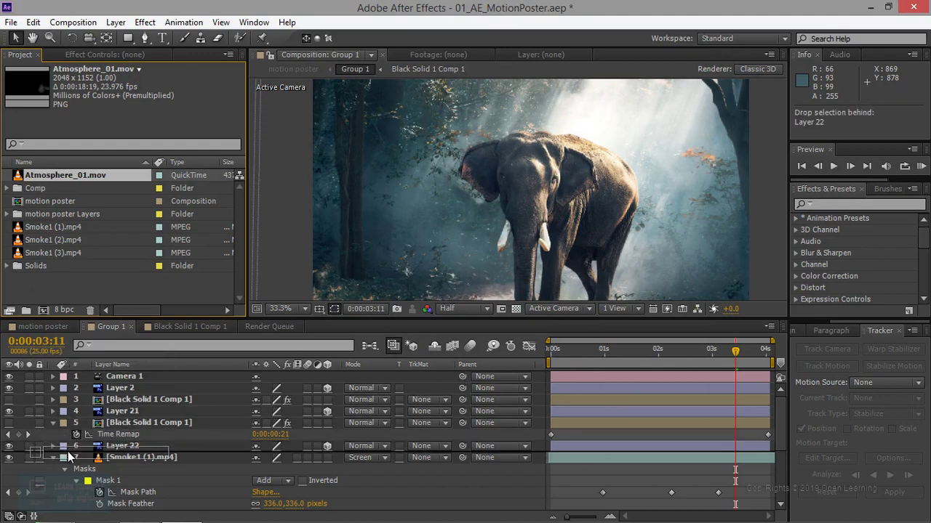
left_click_drag(69, 457, 82, 248)
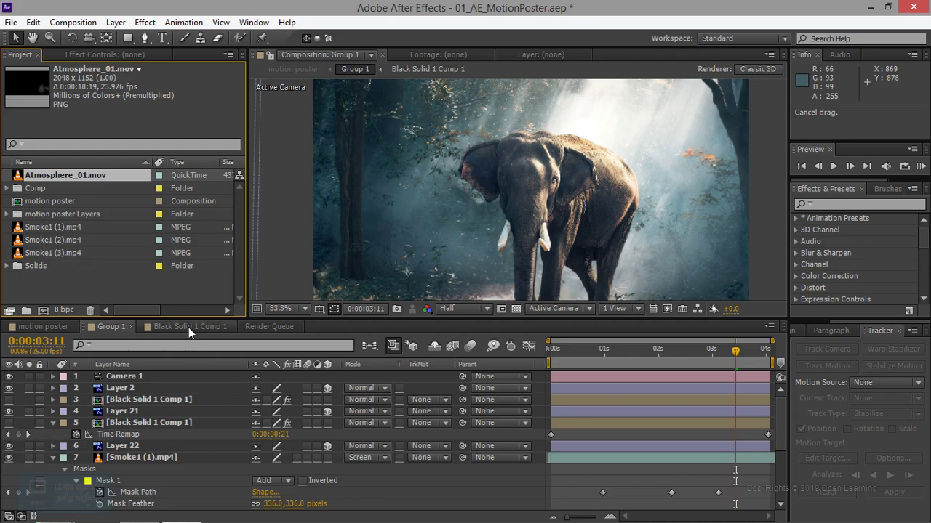
left_click(43, 327)
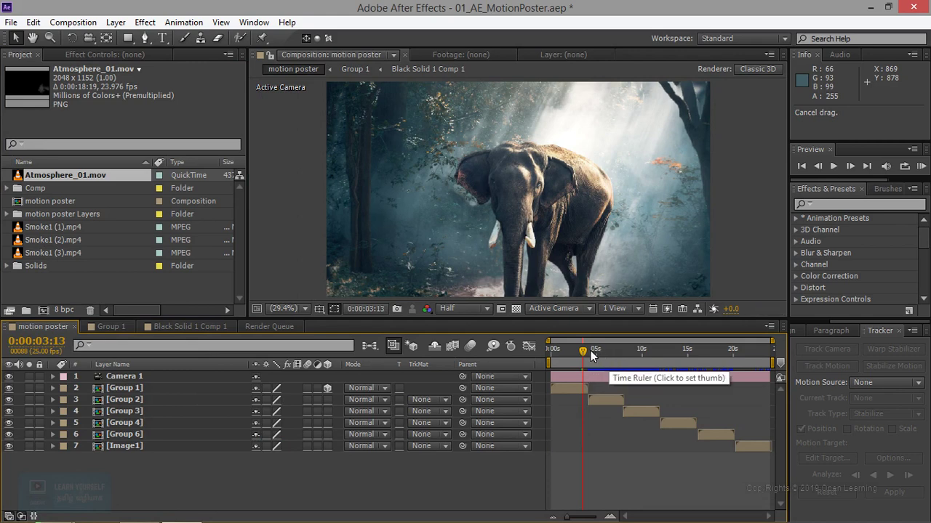
key("Page_Down")
key("Page_Down")
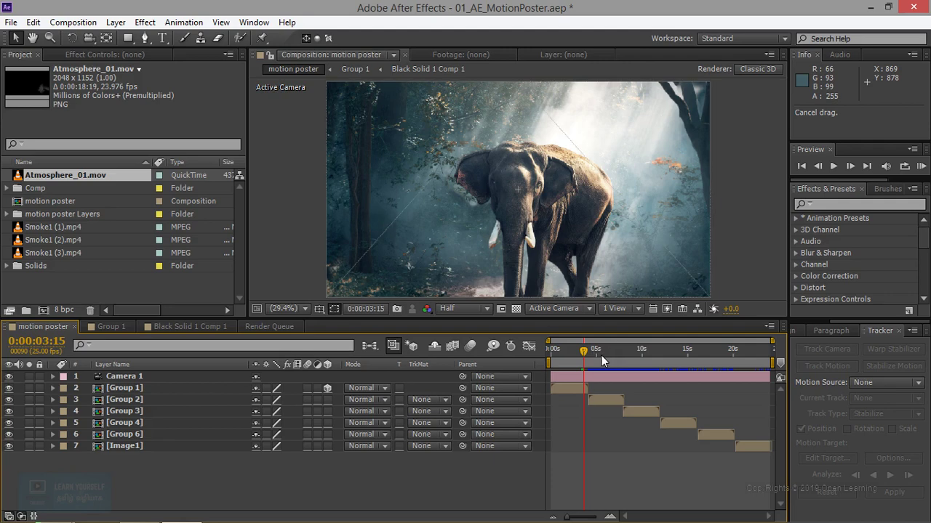
left_click(719, 355)
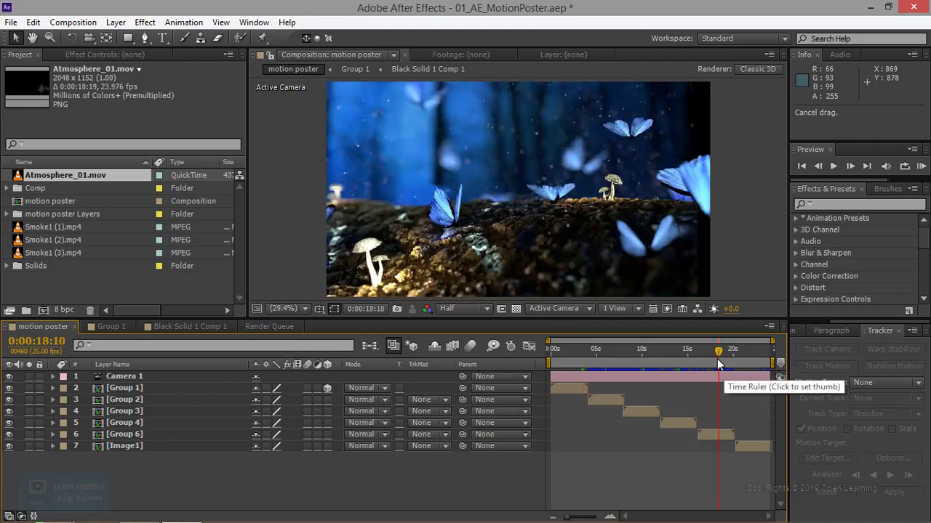
Open the Group 6 composition and drop Atmosphere_01.mov into its timeline
double_click(123, 433)
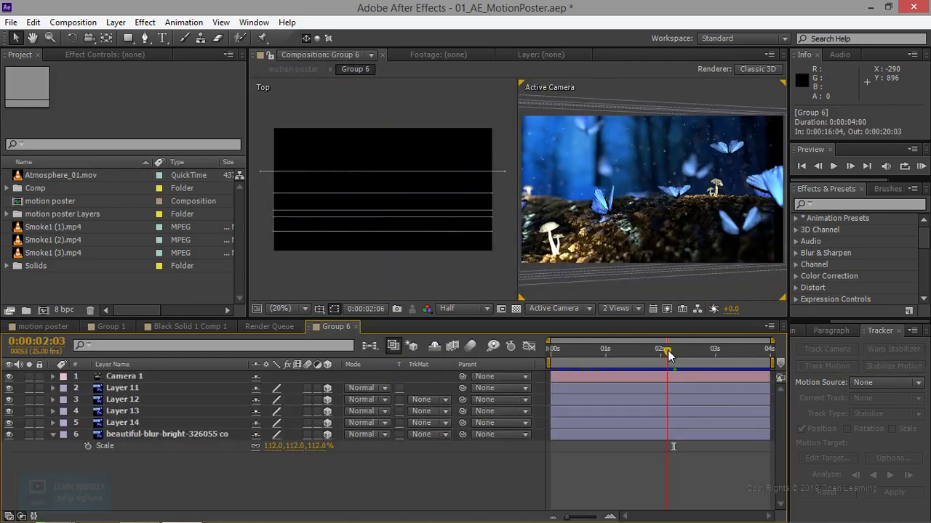
left_click_drag(670, 350, 569, 349)
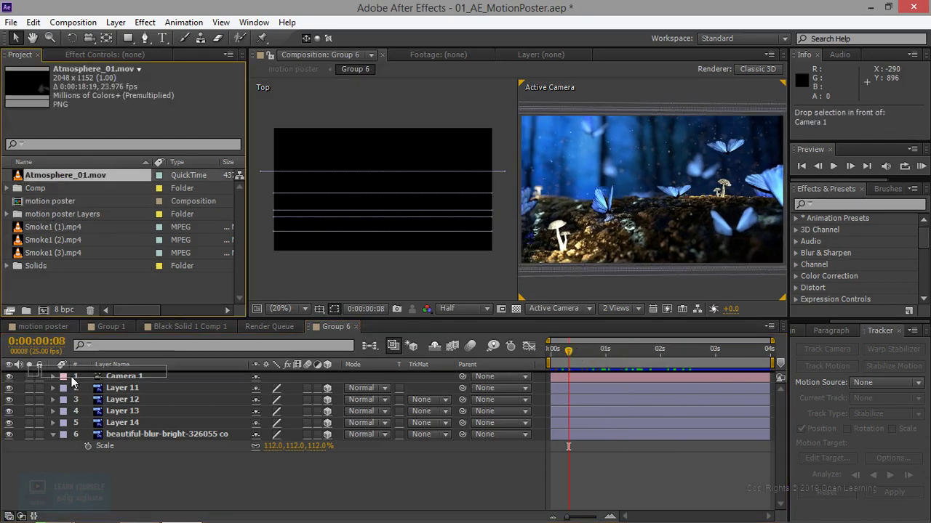
left_click_drag(55, 176, 109, 405)
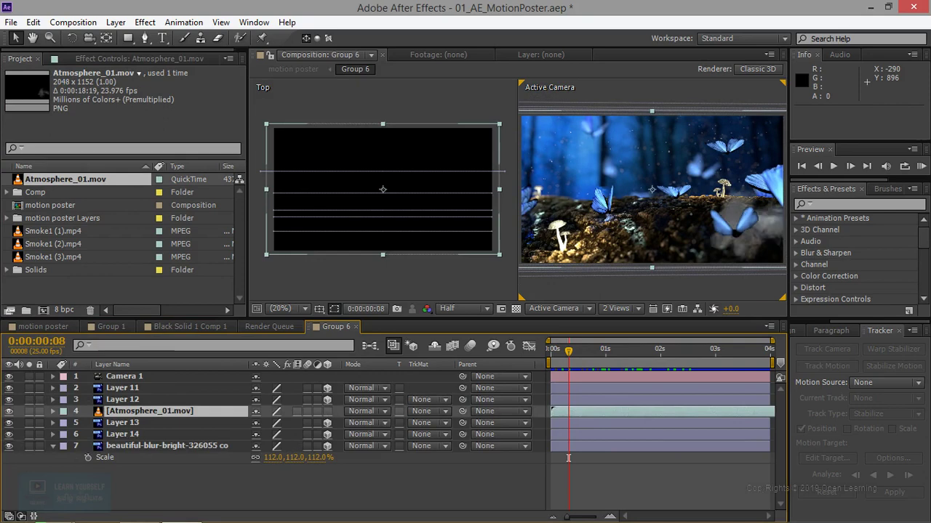
left_click_drag(572, 353, 608, 351)
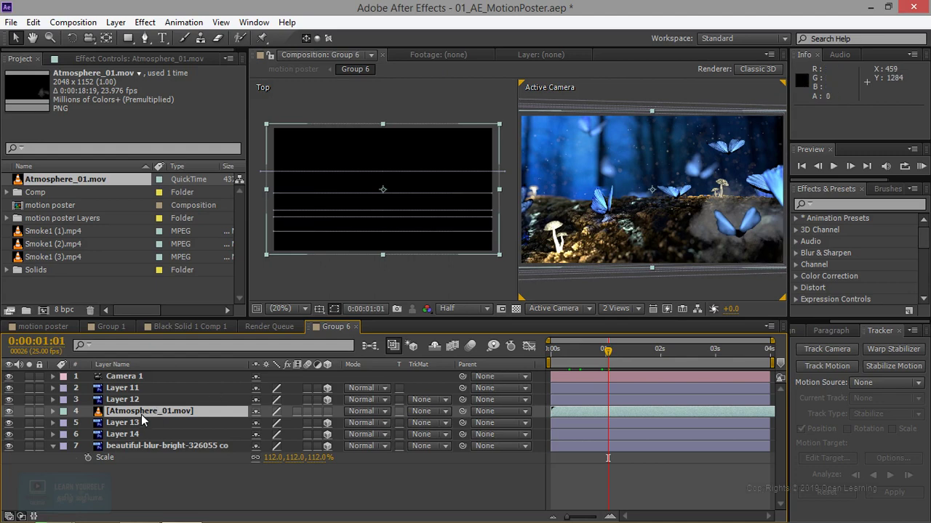
Reorder the Atmosphere_01.mov layer to sit just above beautiful-blur-bright
left_click_drag(159, 410, 143, 448)
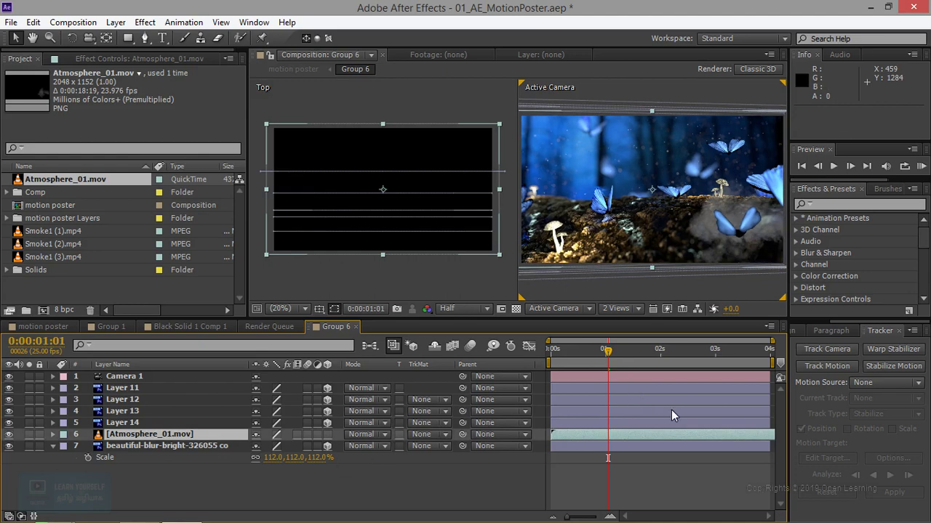
left_click_drag(607, 350, 629, 352)
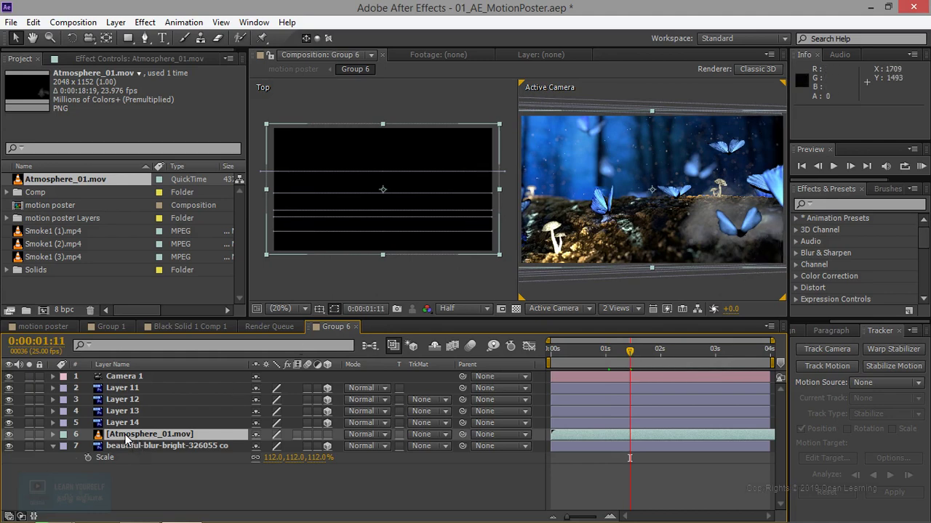
left_click(53, 446)
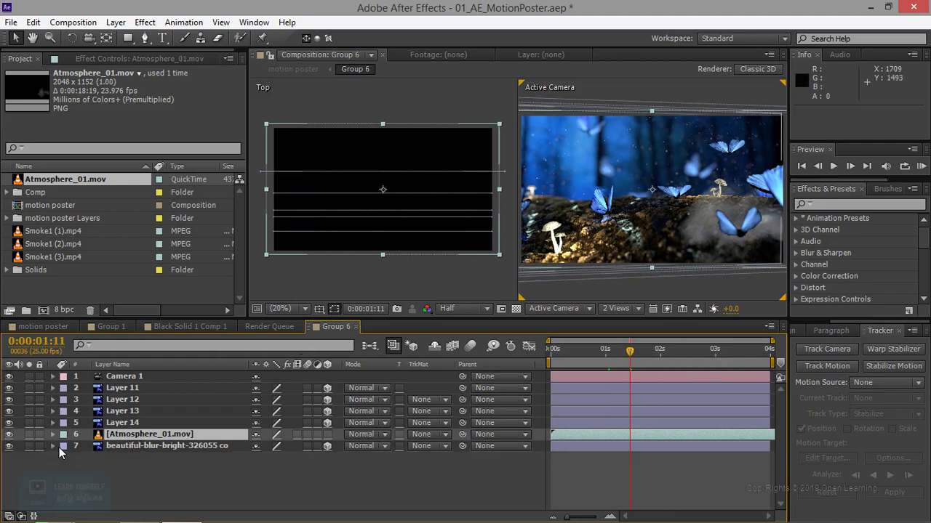
left_click(9, 447)
left_click(9, 447)
mouse_move(136, 437)
left_mouse_down()
mouse_move(134, 452)
mouse_move(140, 431)
left_mouse_up()
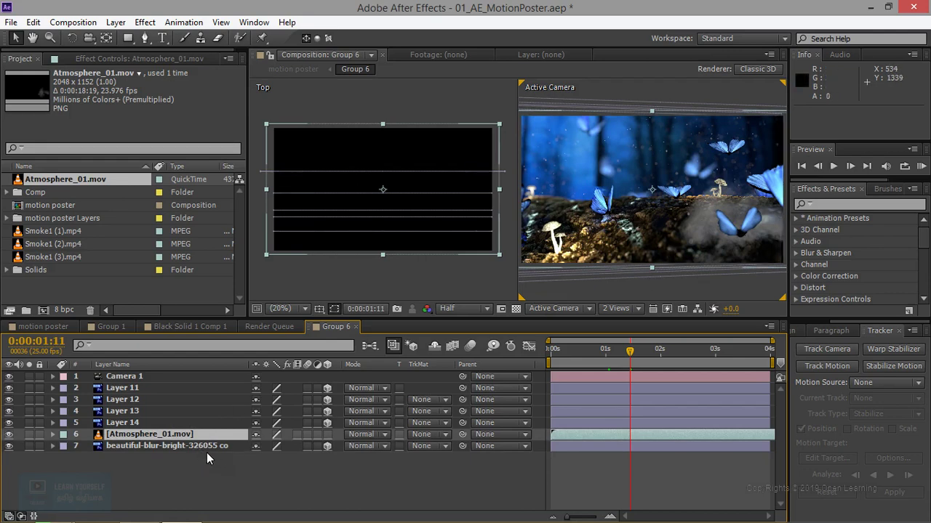
Reveal Atmosphere_01.mov's transform properties and switch the viewer to 1 View
key("t")
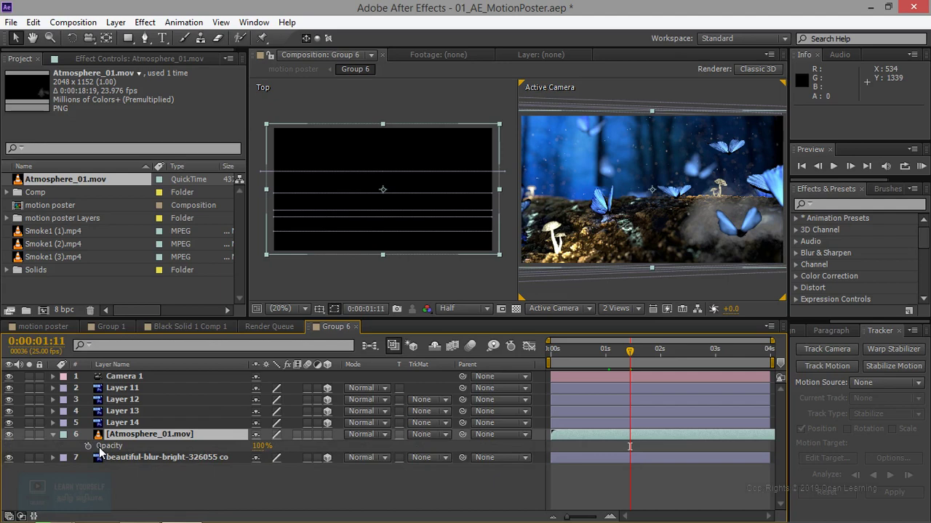
key("o")
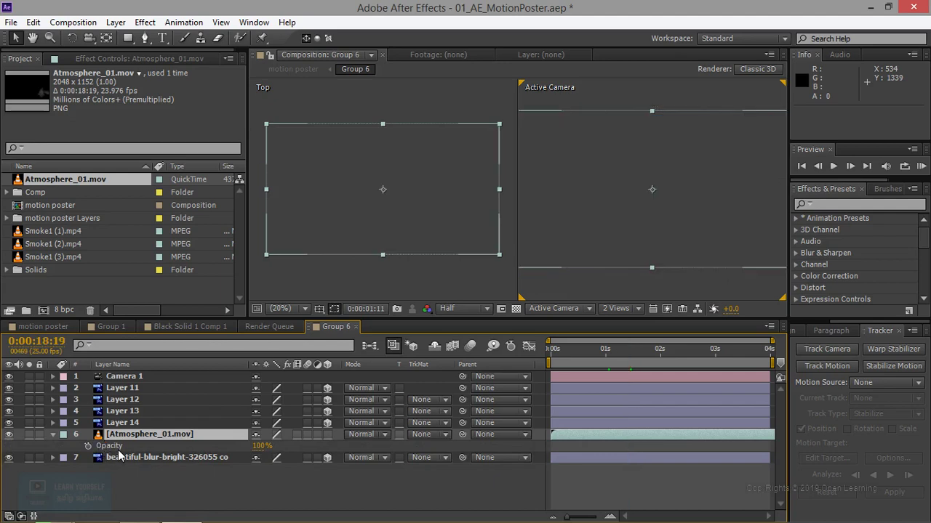
left_click(638, 311)
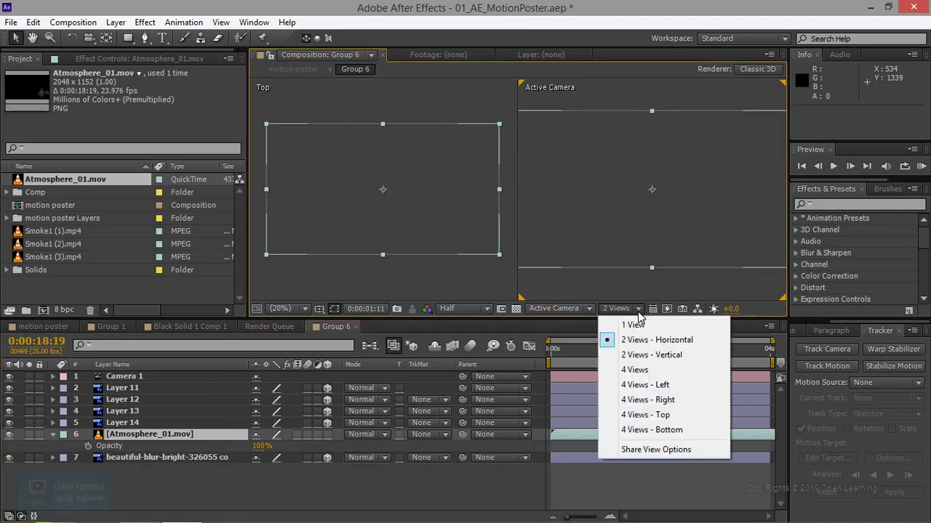
left_click(629, 321)
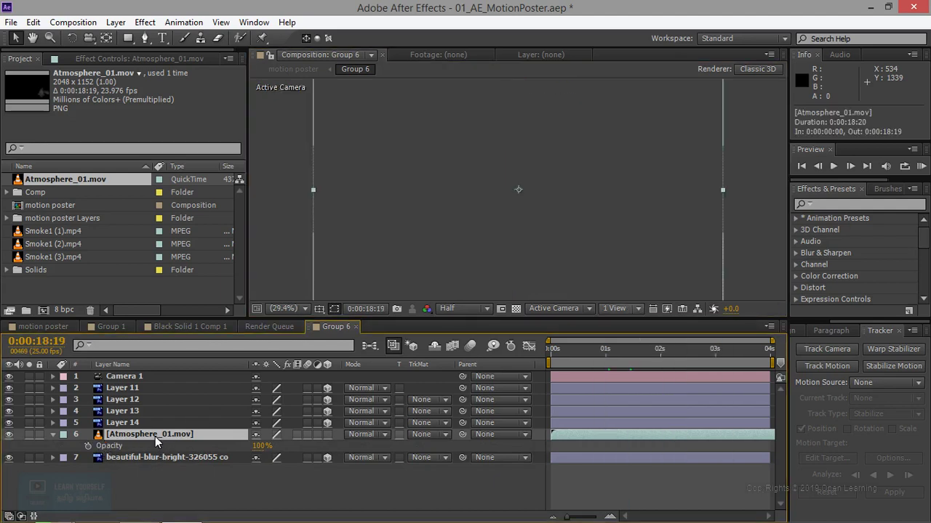
Set magnification to Fit up to 100%, then return to 2 Views - Horizontal
left_click(291, 309)
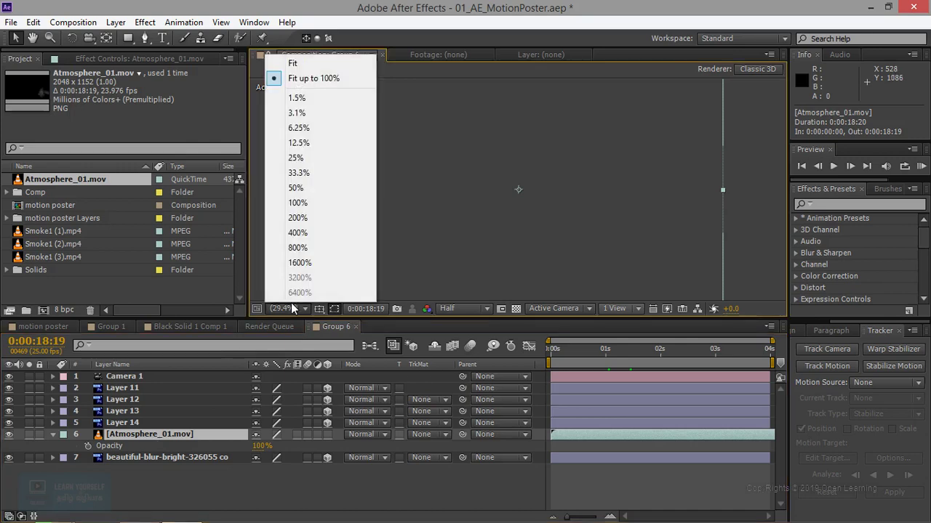
left_click(323, 78)
left_click(626, 306)
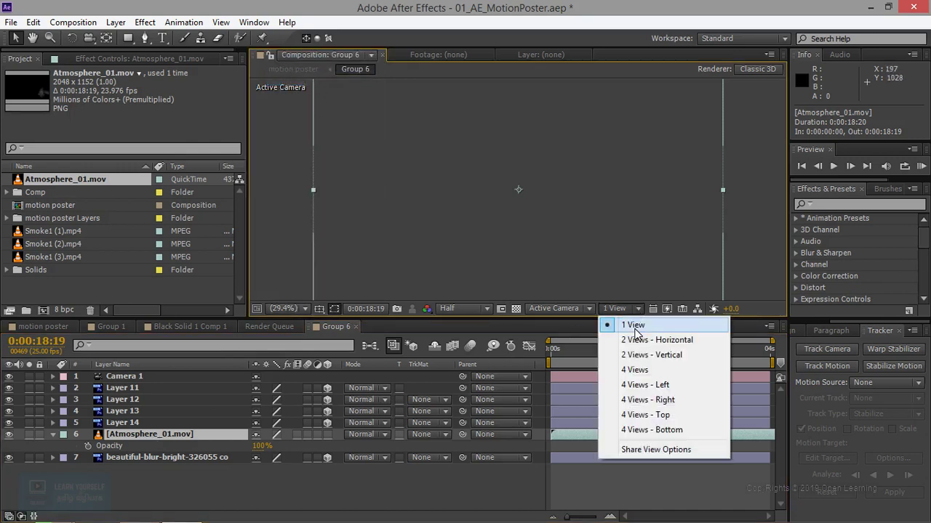
left_click(642, 342)
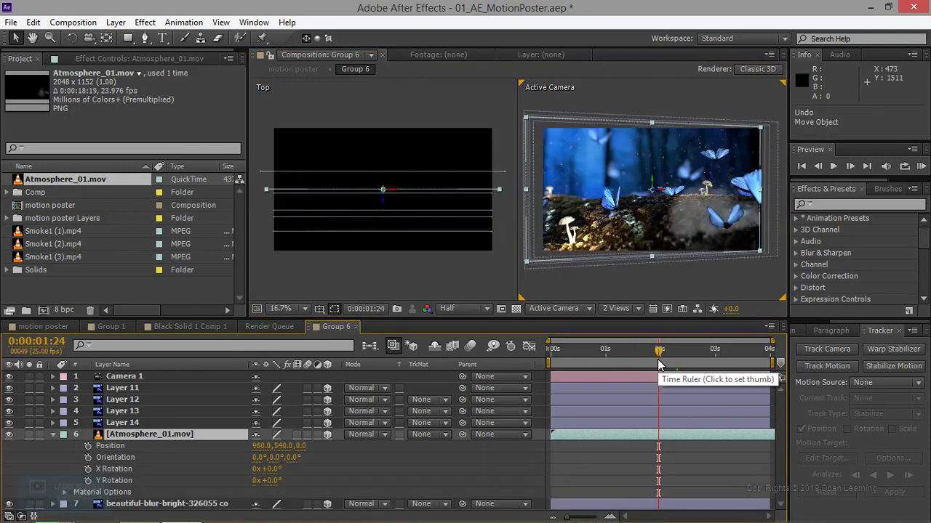
Scrub Atmosphere_01.mov's Position to 1212, 268 so the smoke sits up and right
left_click_drag(659, 359, 721, 361)
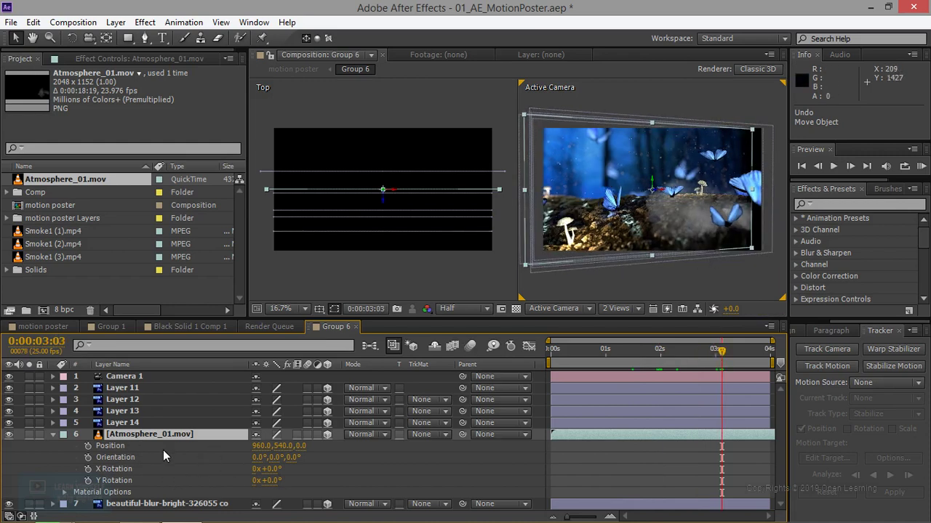
left_click_drag(288, 446, 238, 450)
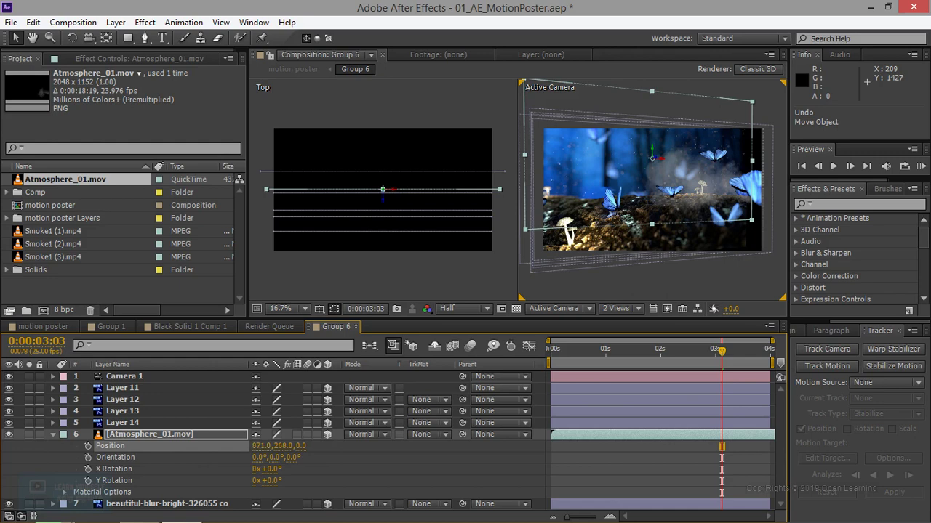
left_click_drag(262, 446, 849, 415)
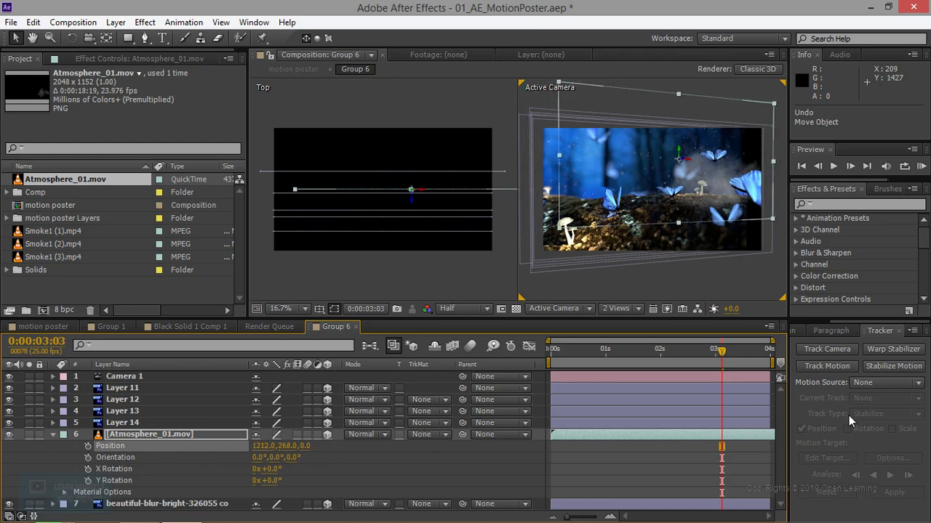
left_click_drag(722, 352, 786, 354)
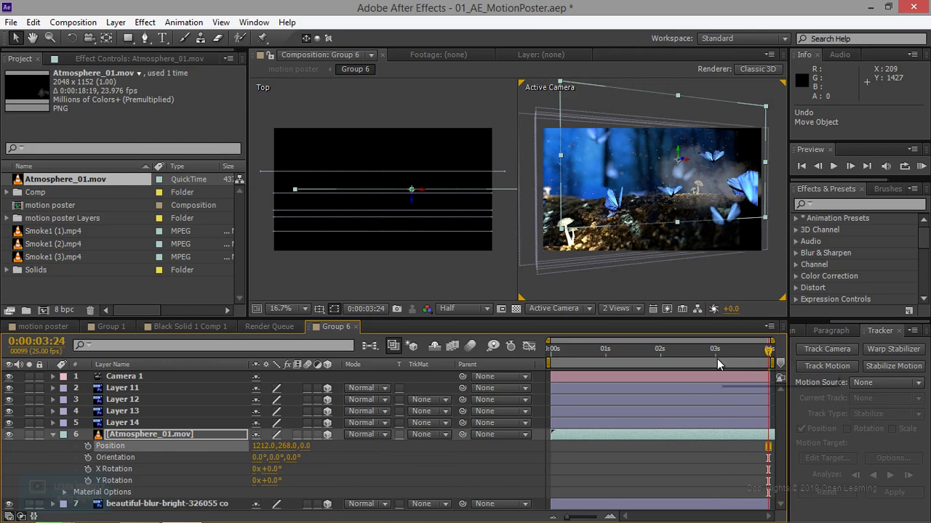
left_click(590, 352)
Show a single camera view at Fit up to 100% and park on frame 0:00:03:24
key("Home")
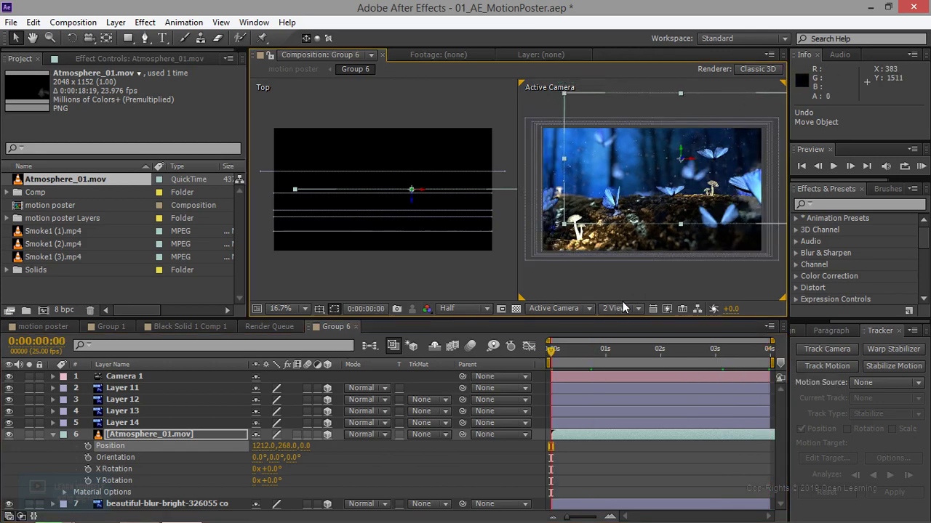
left_click(620, 309)
left_click(633, 325)
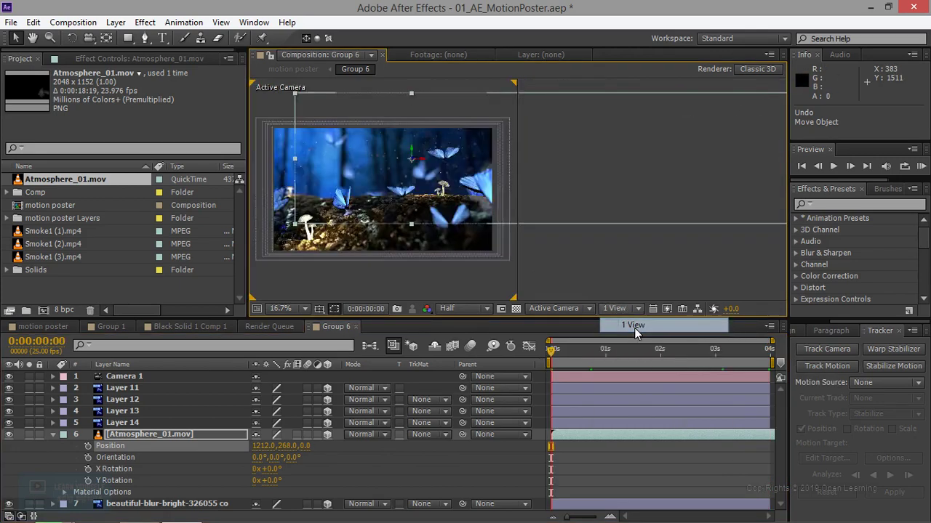
left_click(304, 309)
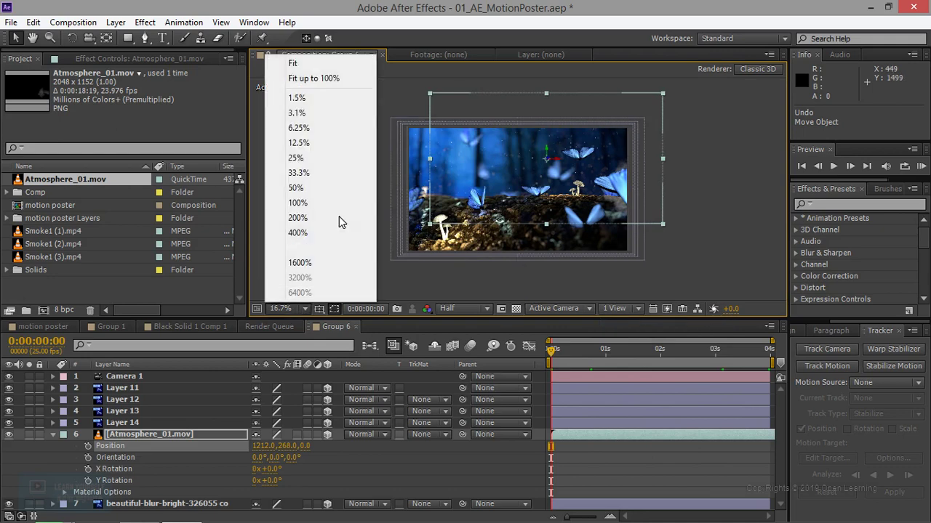
left_click(316, 77)
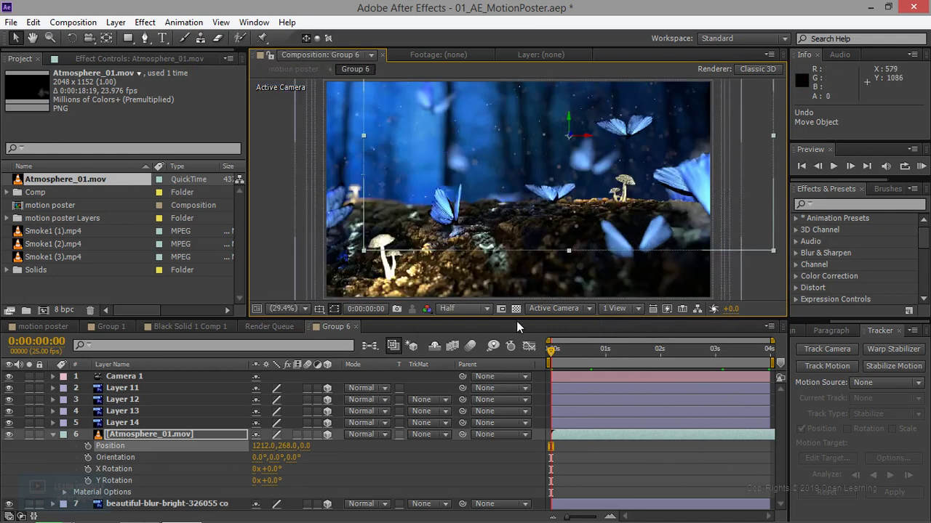
left_click_drag(715, 353, 748, 353)
left_click(772, 360)
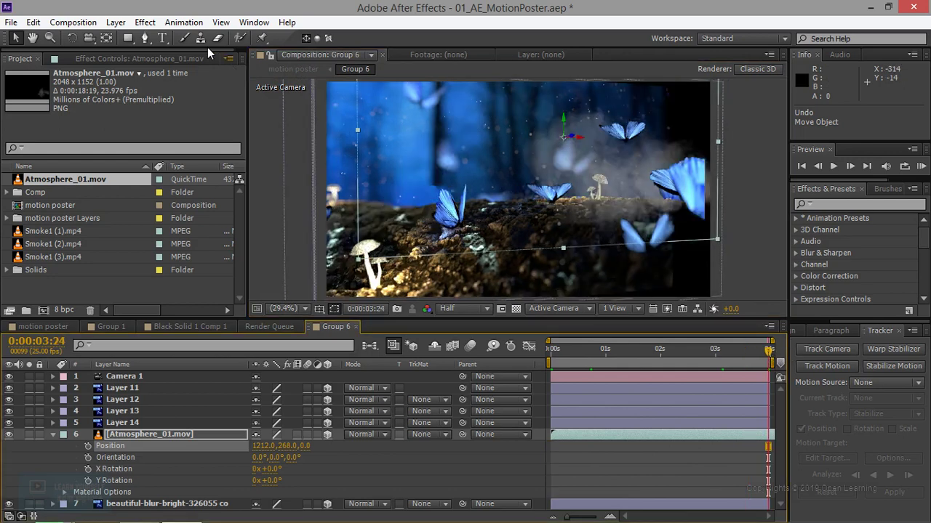
Trace a closed 11-point Pen mask around the foreground rock on Atmosphere_01.mov
left_click(147, 40)
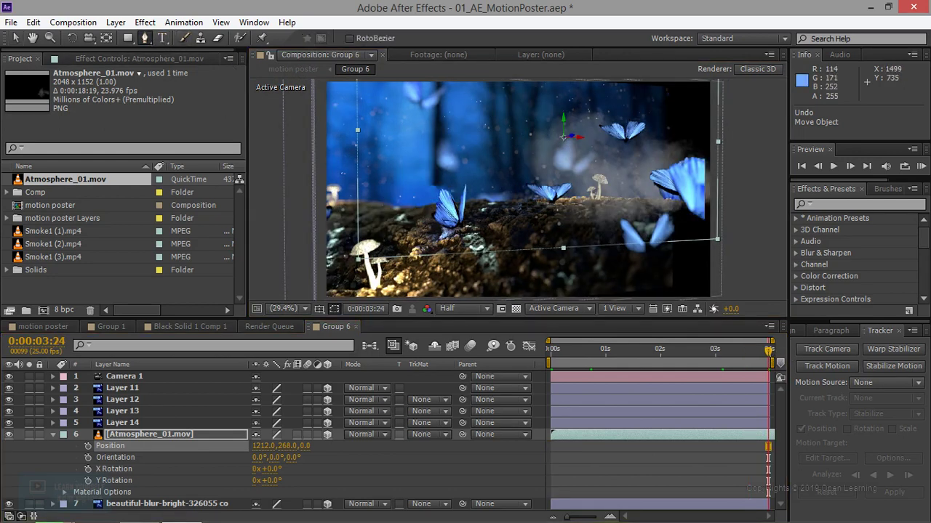
left_click(493, 203)
left_click(528, 202)
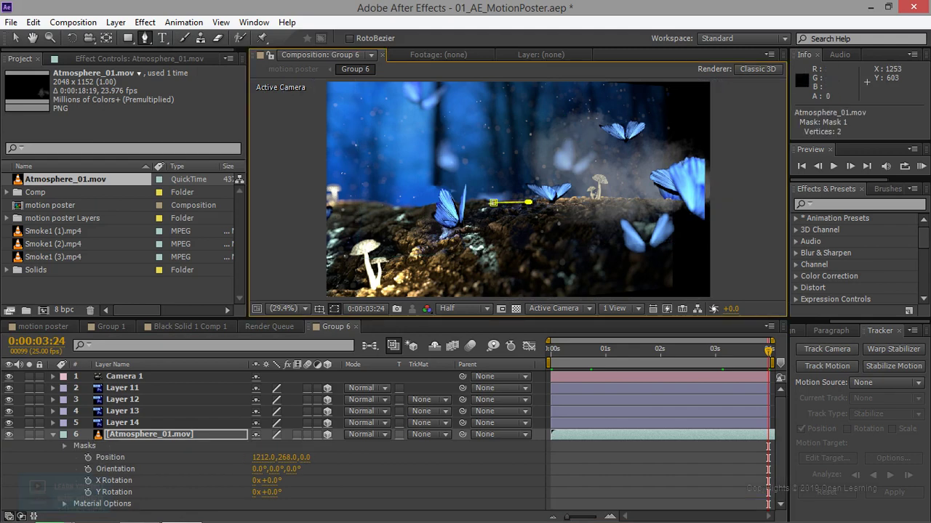
left_click(589, 197)
left_click(647, 202)
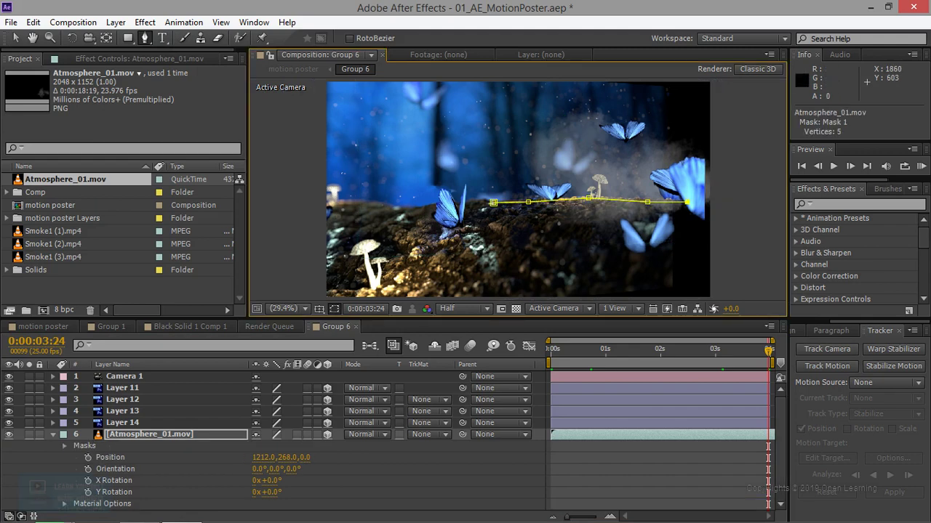
left_click(713, 263)
left_click(687, 292)
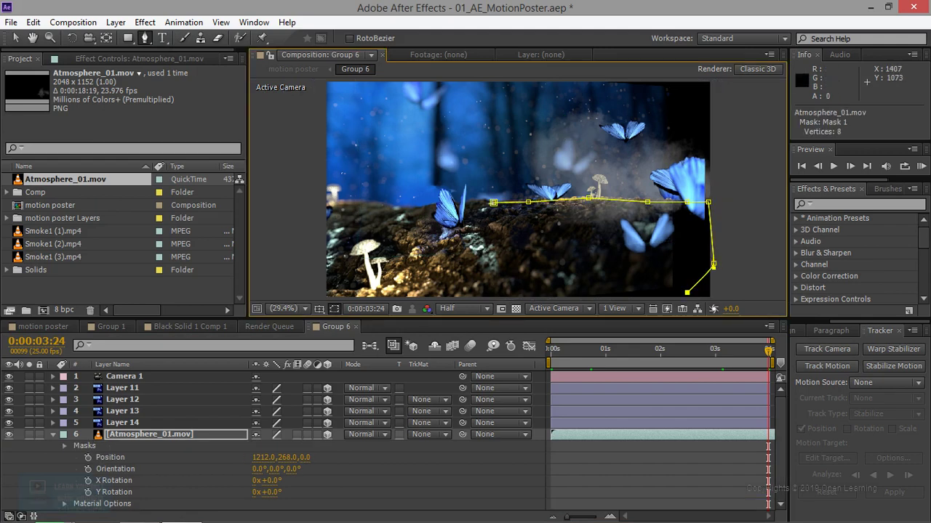
left_click(602, 296)
left_click(482, 259)
left_click(432, 238)
left_click(493, 202)
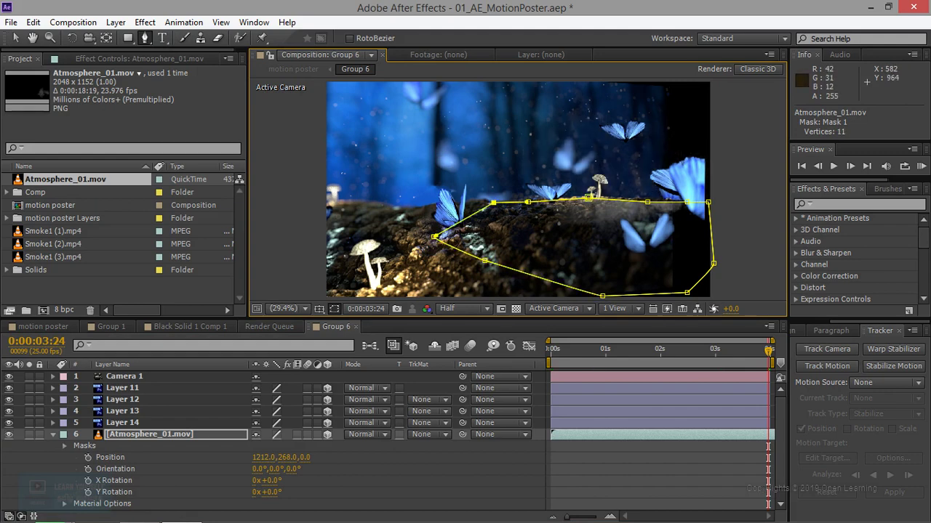
left_click(63, 446)
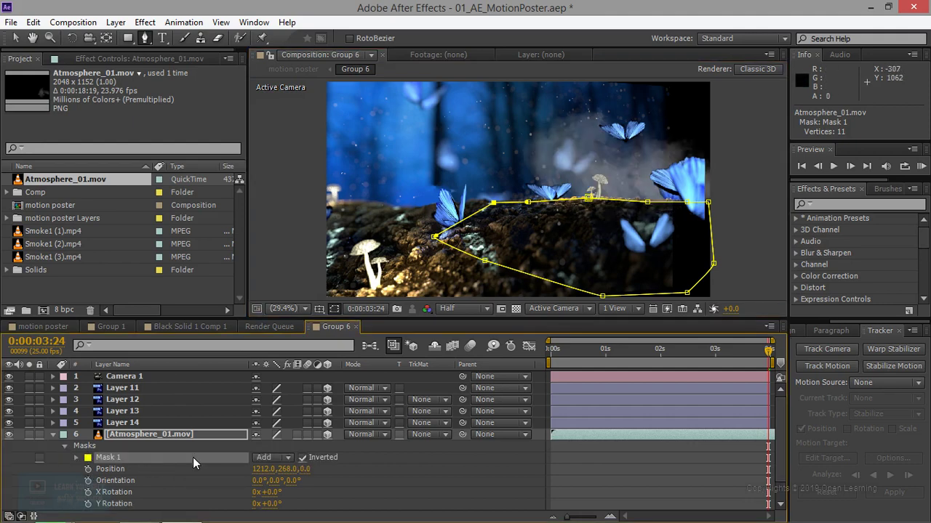
Give Mask 1 a 17-pixel Mask Feather and collapse the layer
scroll(158, 485, "down", 2)
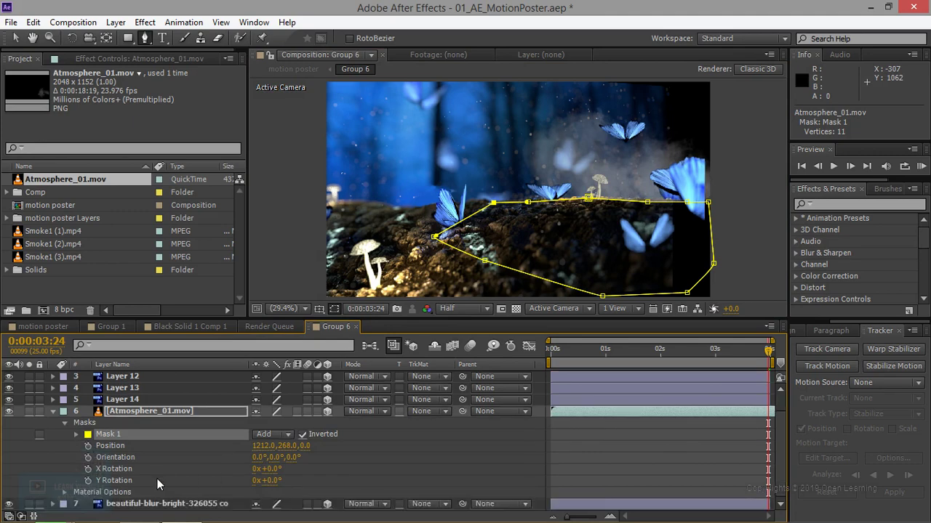
left_click(76, 435)
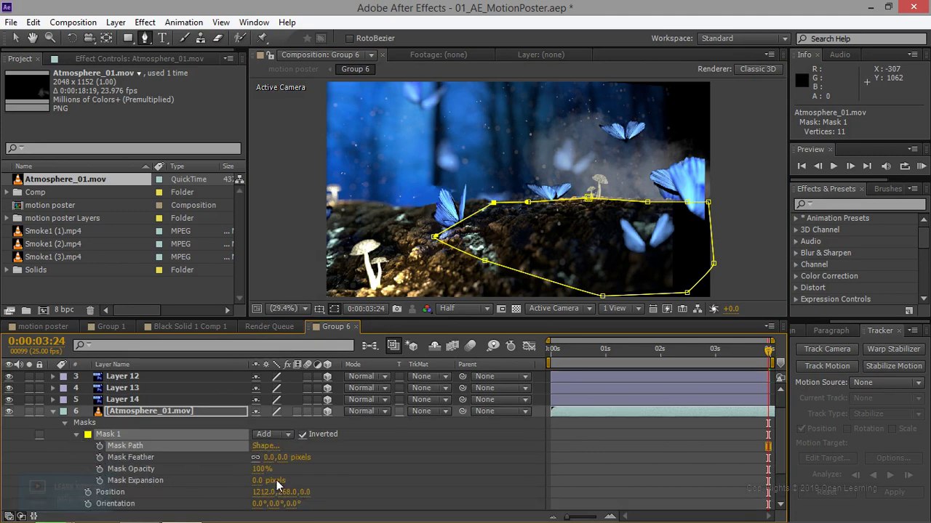
left_click_drag(267, 457, 315, 447)
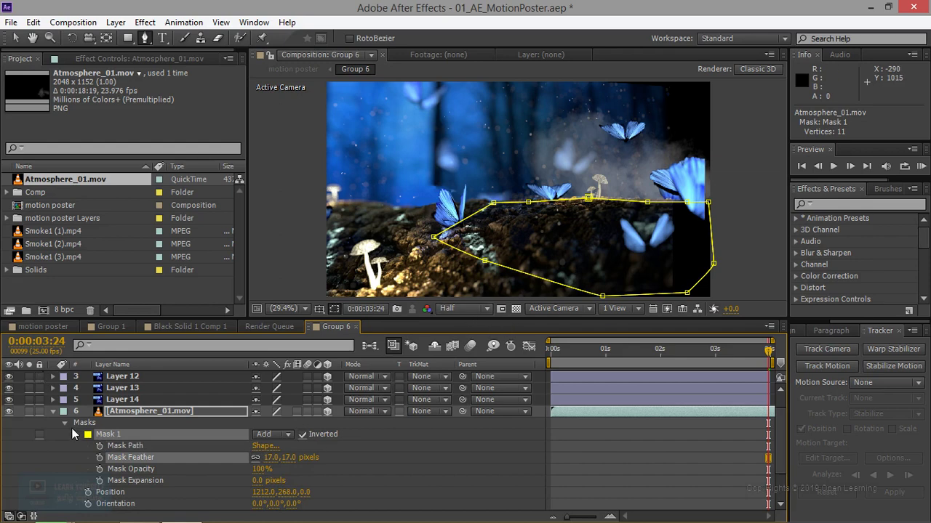
left_click(54, 412)
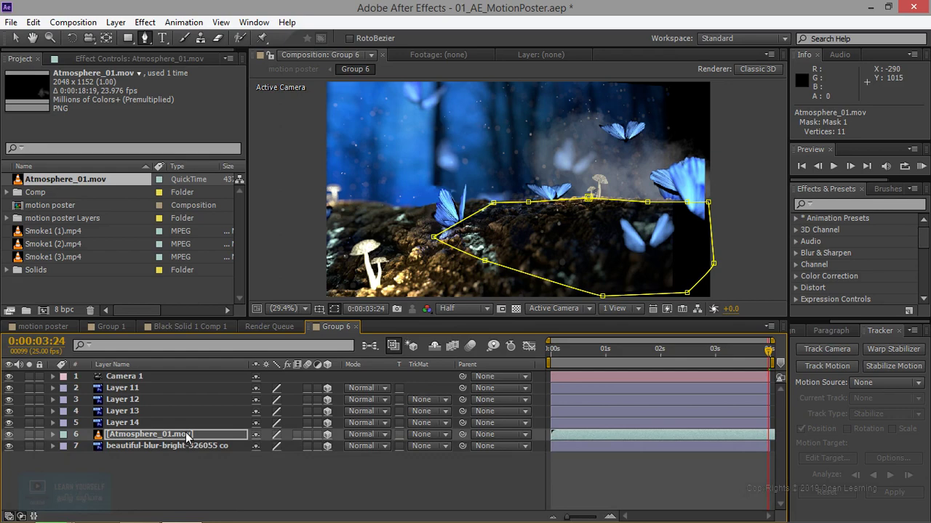
Move the playhead back to about 0:00:02:03
key("Return")
key("o")
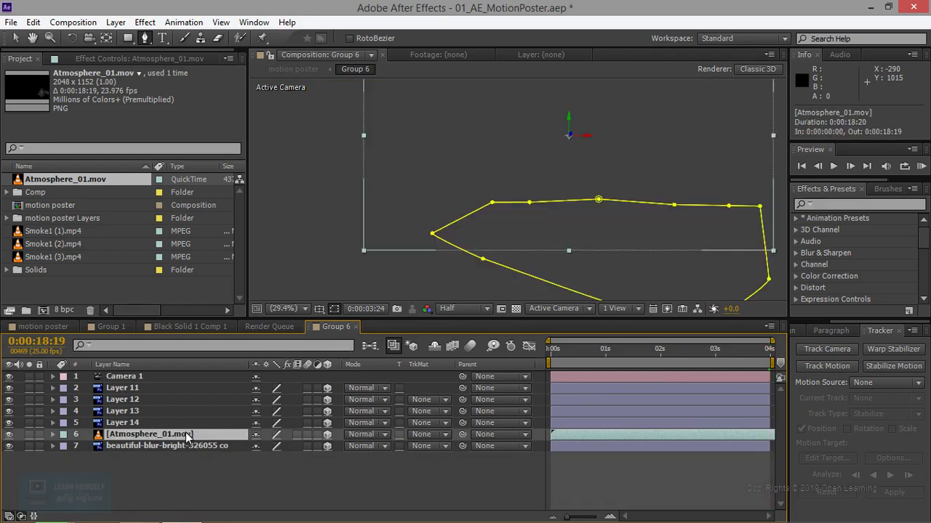
key("p")
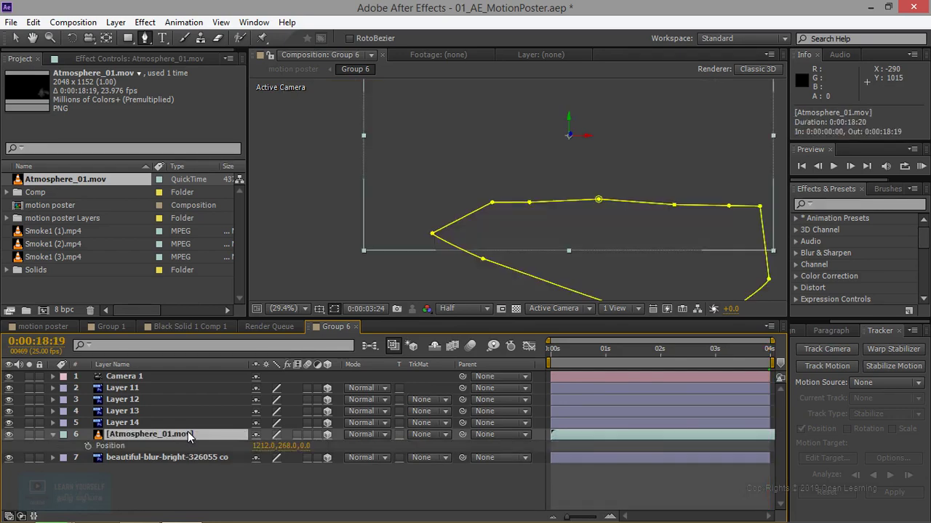
left_click(122, 423)
left_click_drag(744, 354, 667, 360)
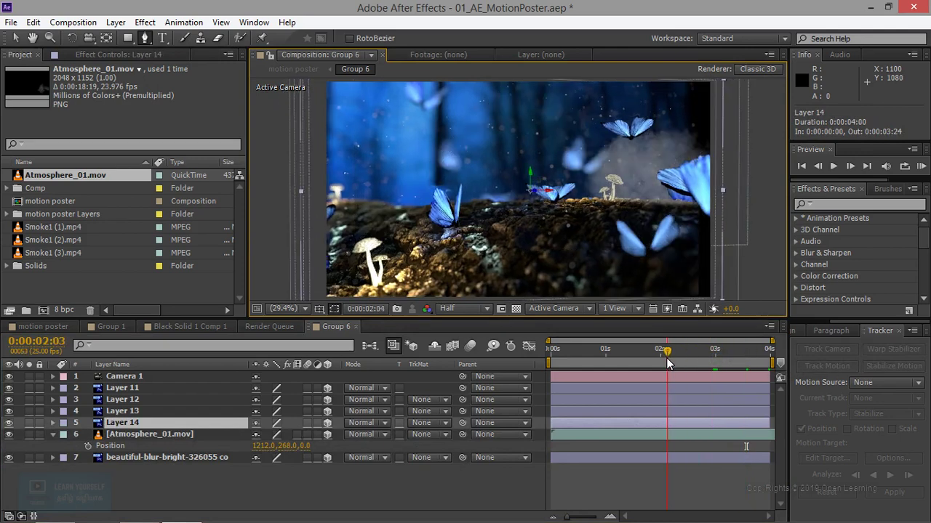
Lower the Atmosphere_01.mov layer's Opacity to 19%
left_click(110, 445)
left_click(132, 435)
left_click(53, 436)
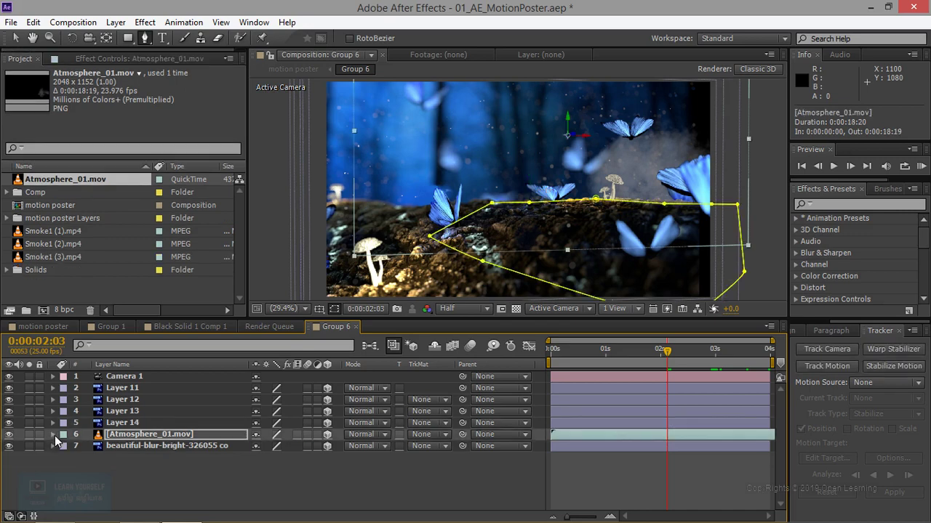
left_click(55, 435)
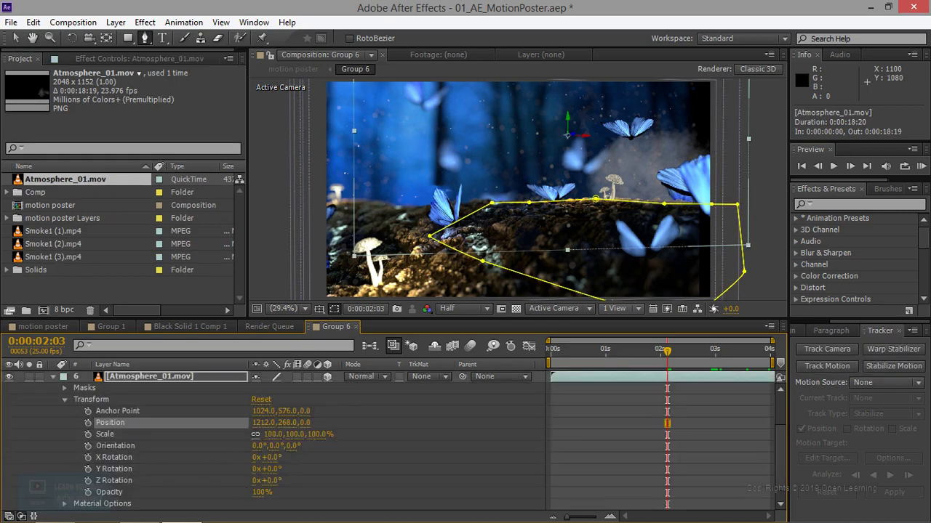
left_click_drag(262, 492, 248, 492)
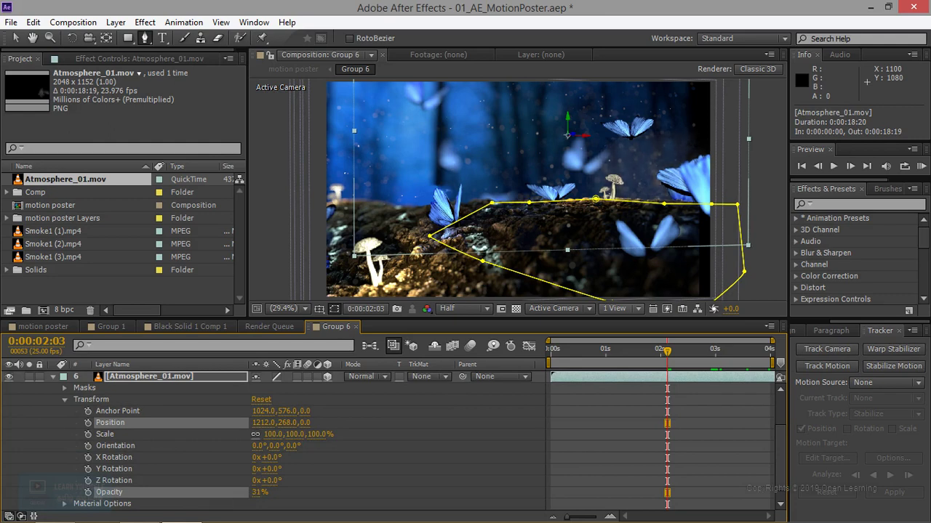
left_click_drag(260, 493, 250, 492)
left_click(138, 379)
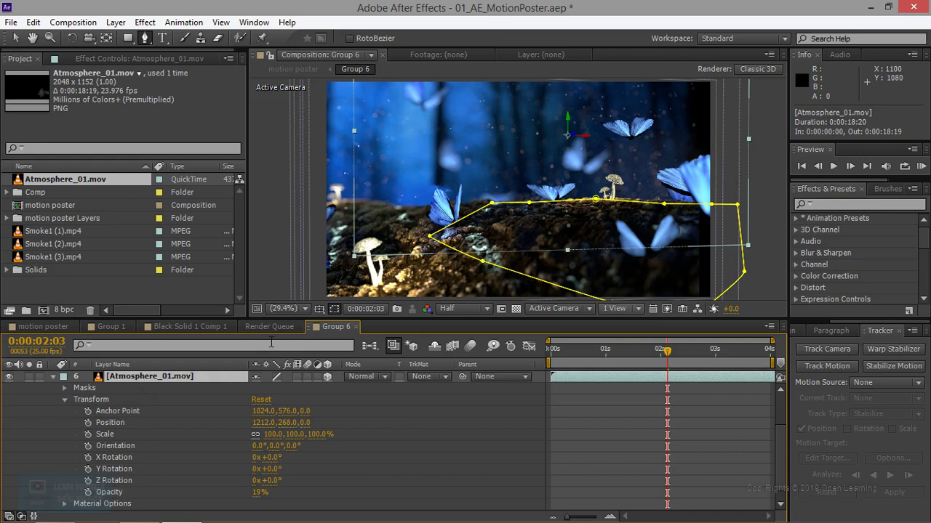
Search Effects & Presets for 'tone' and apply CC Toner to Atmosphere_01.mov
left_click(181, 23)
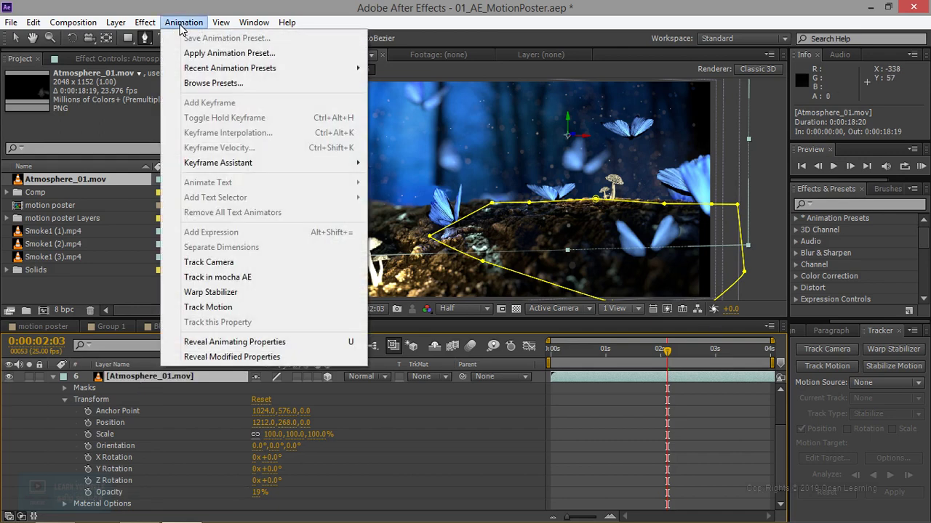
mouse_move(149, 25)
left_click(841, 204)
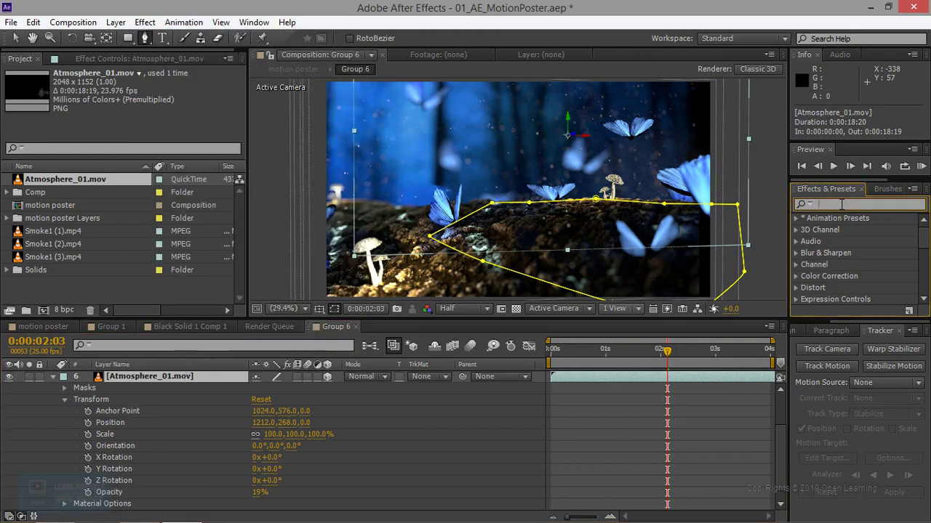
type("tone")
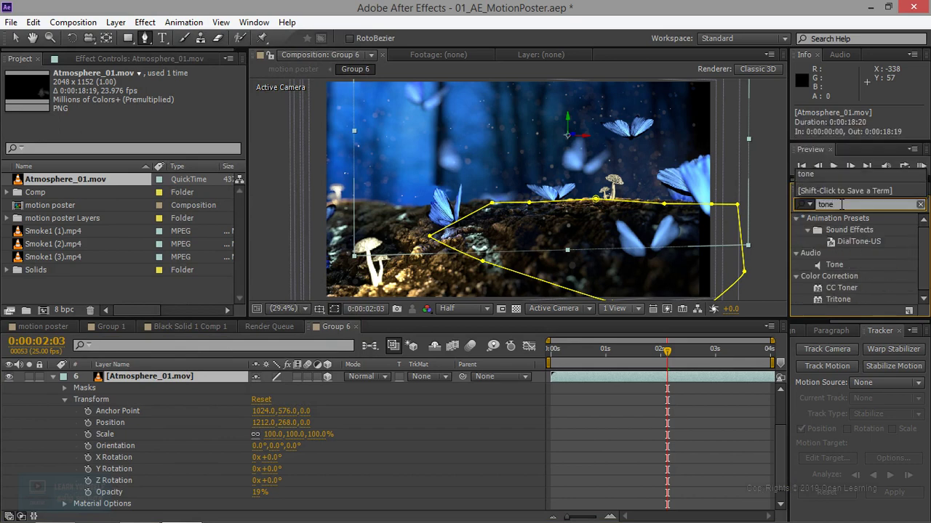
mouse_move(833, 267)
left_mouse_down()
mouse_move(852, 266)
mouse_move(180, 375)
left_mouse_up()
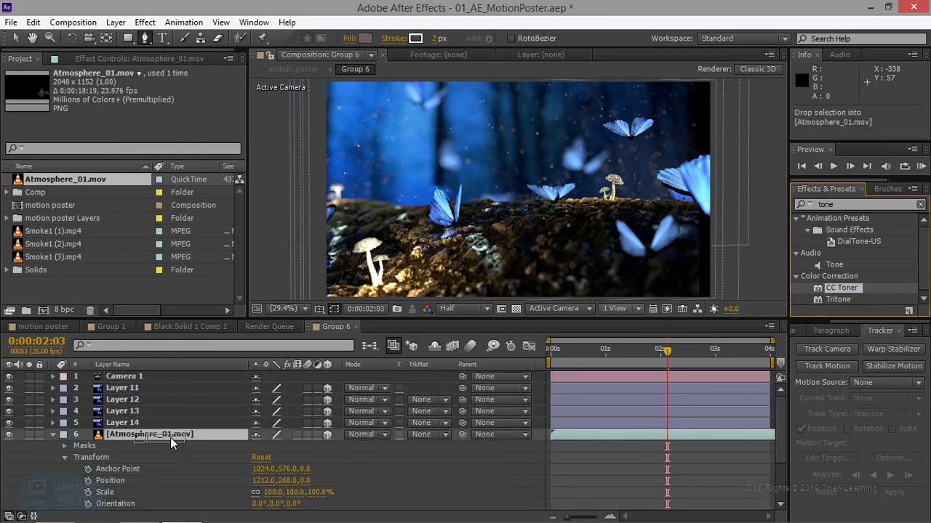
left_click_drag(179, 376, 170, 438)
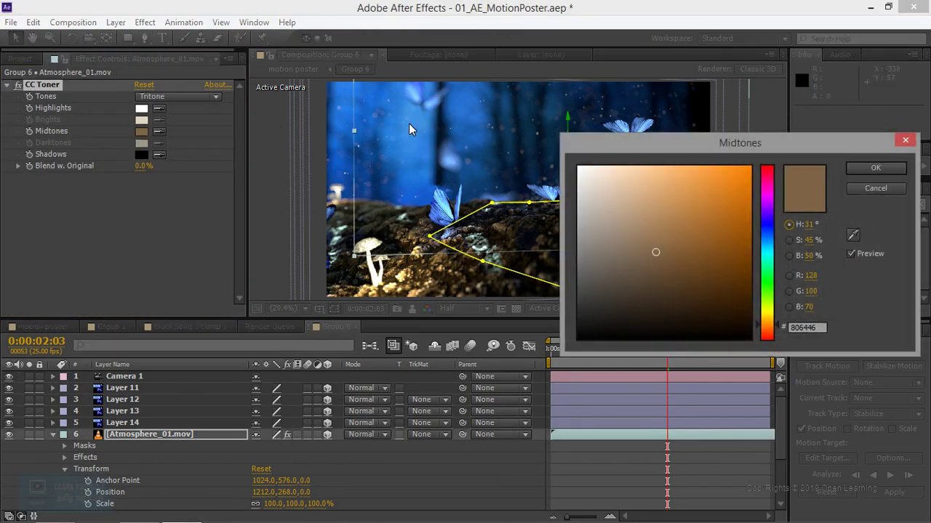
Set CC Toner midtones to blue, sample dark blue shadows, and preview the result
left_click(875, 188)
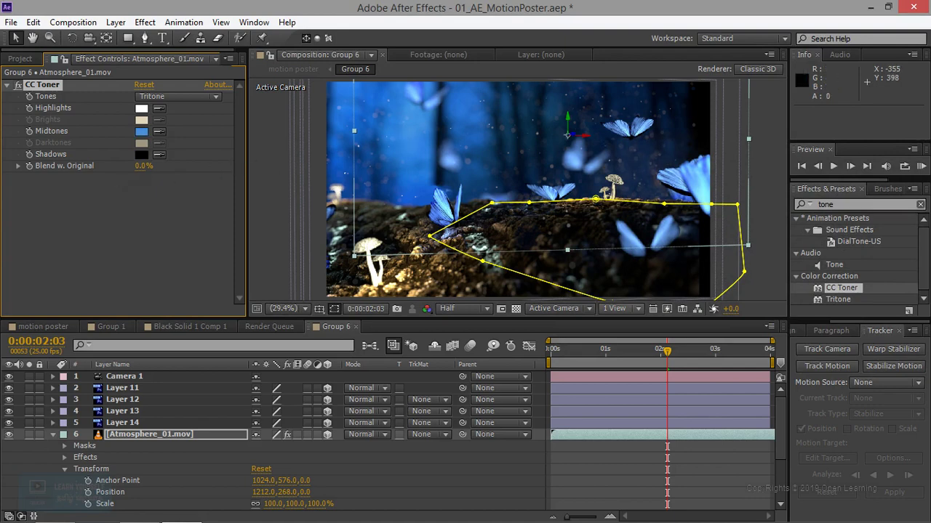
left_click(159, 155)
left_click(831, 168)
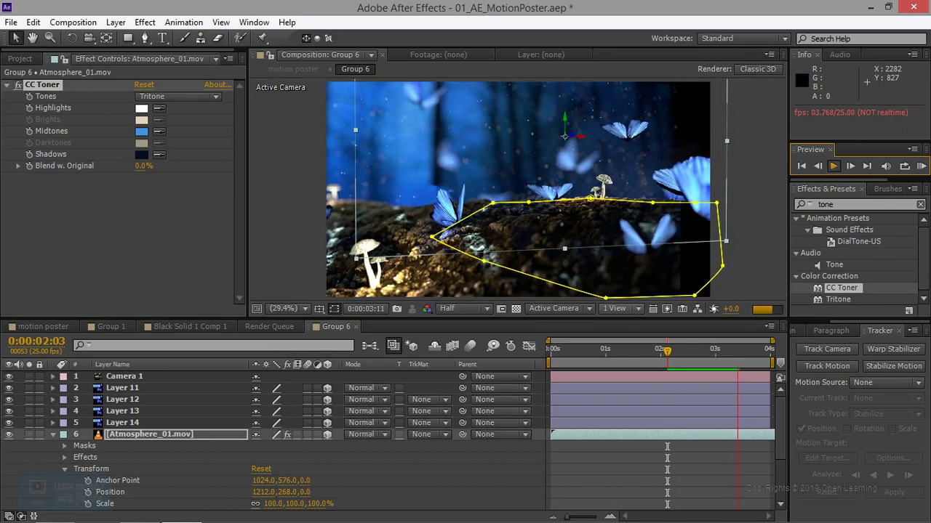
left_click(833, 166)
left_click(836, 171)
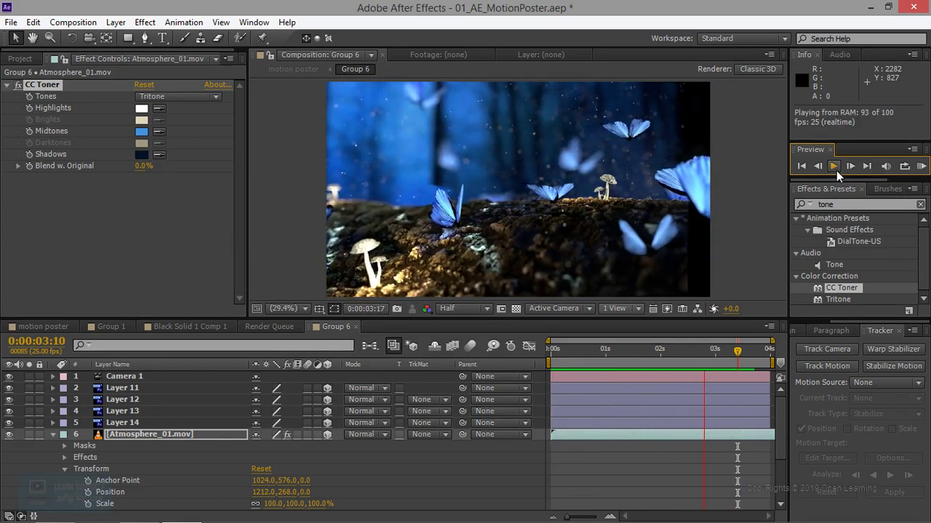
left_click(137, 434)
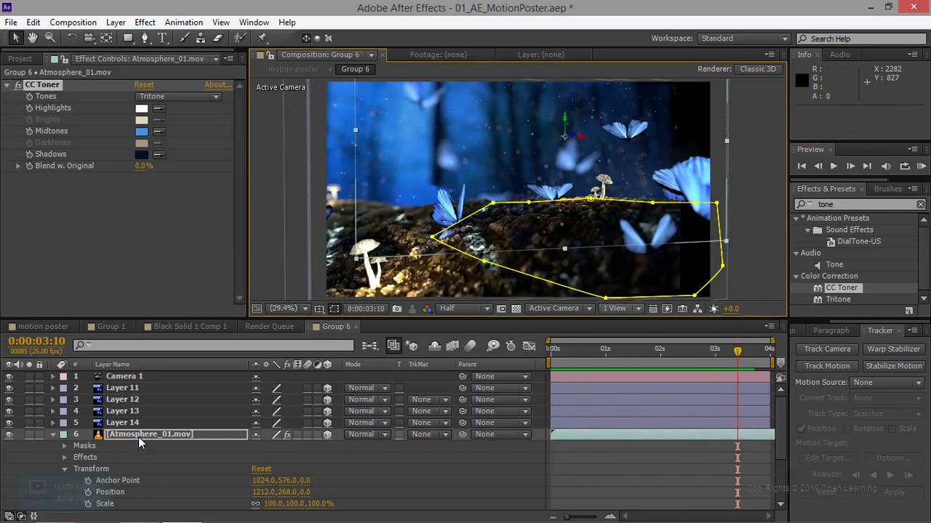
Undo the accidental CC Toner 2 duplicate on the Atmosphere_01.mov layer
key("ctrl+d")
left_click(138, 433)
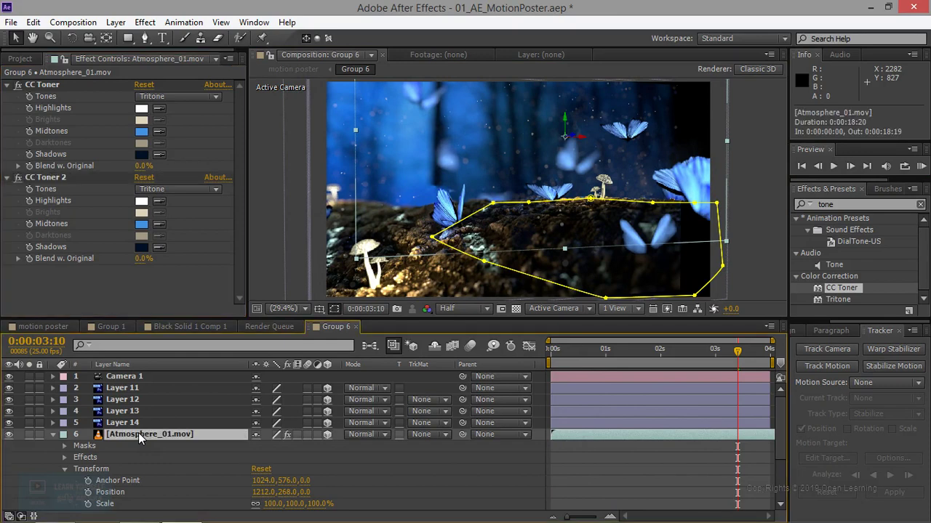
key("ctrl+z")
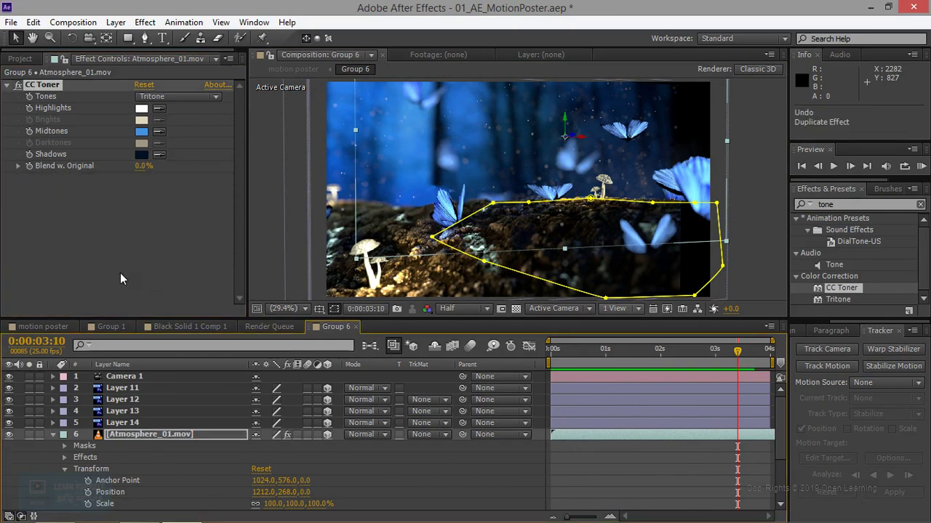
Duplicate Atmosphere_01.mov, move the copy above Layer 12, and reveal its Transform properties
left_click(134, 439)
key("ctrl+d")
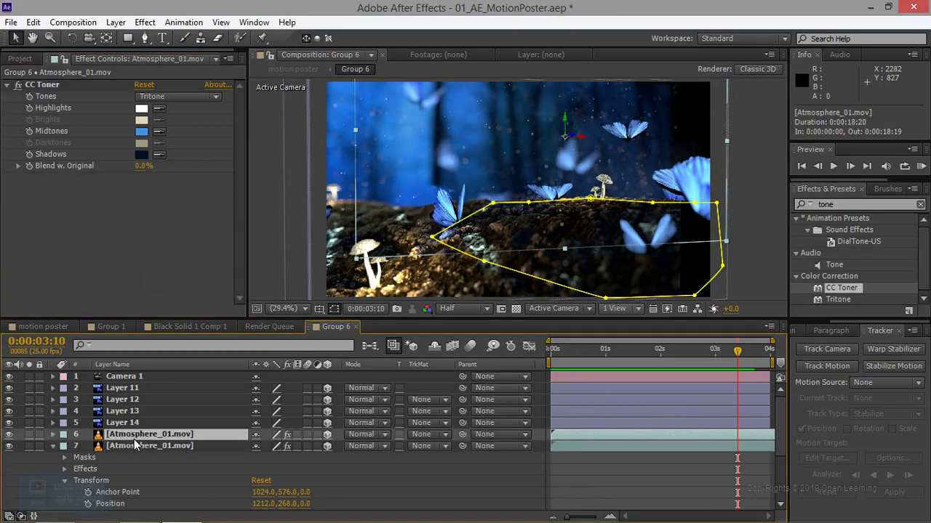
left_click_drag(134, 436, 134, 400)
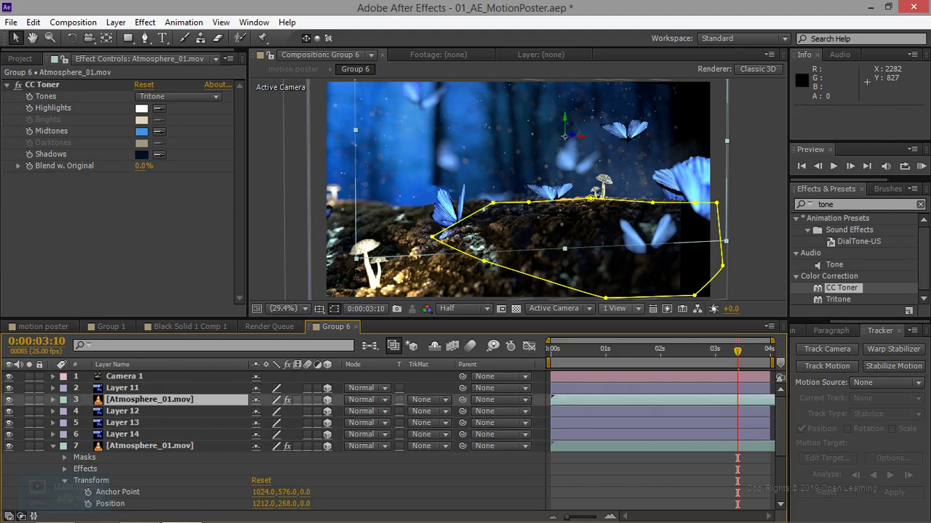
left_click(53, 400)
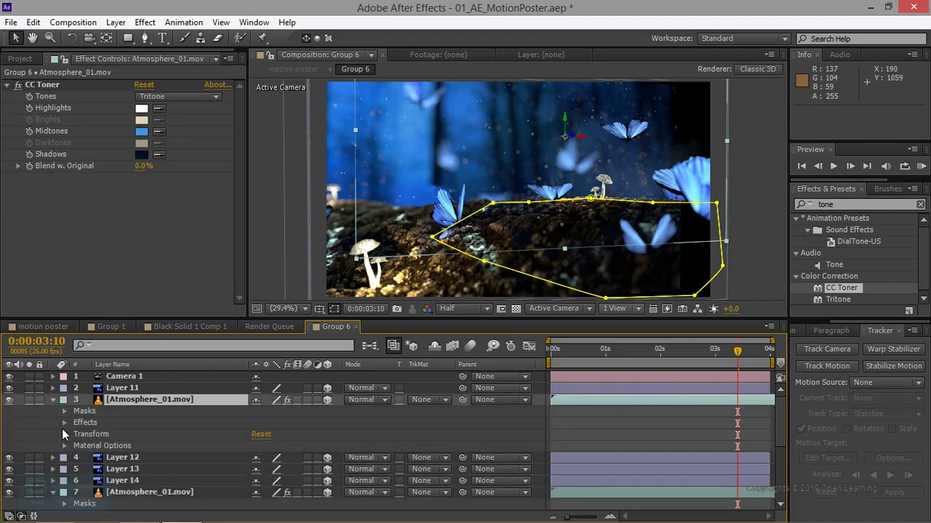
left_click(63, 434)
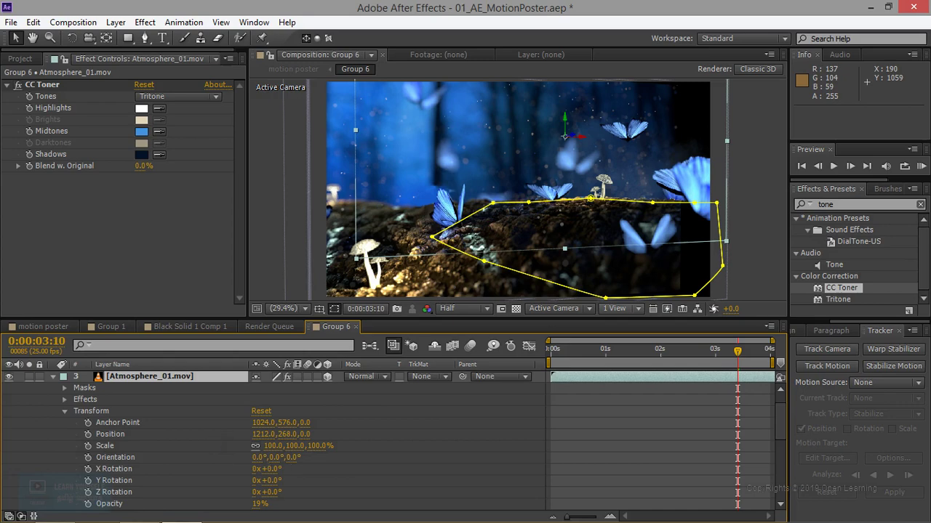
Flip the copied atmosphere layer with a -100 Scale, view it zoomed out, then undo the flip
left_click(320, 446)
type("-100")
key("Return")
key("comma")
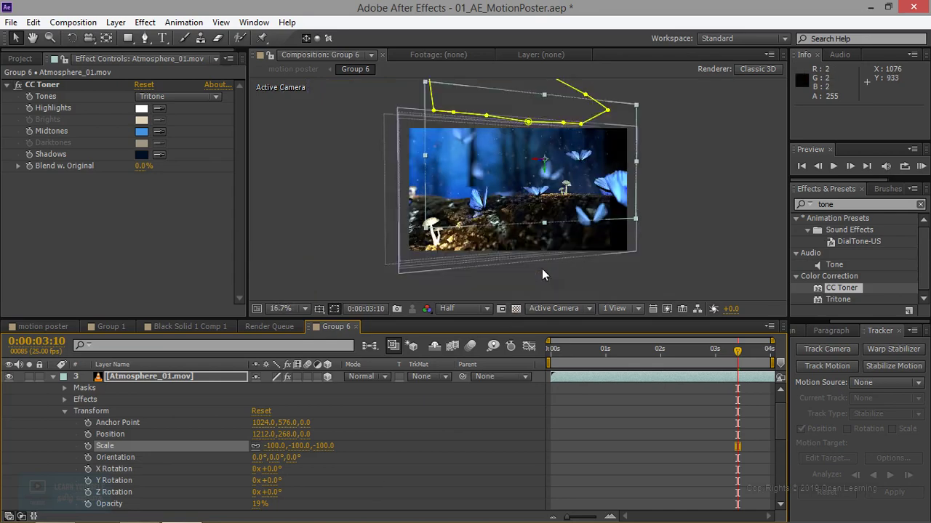
key("ctrl+z")
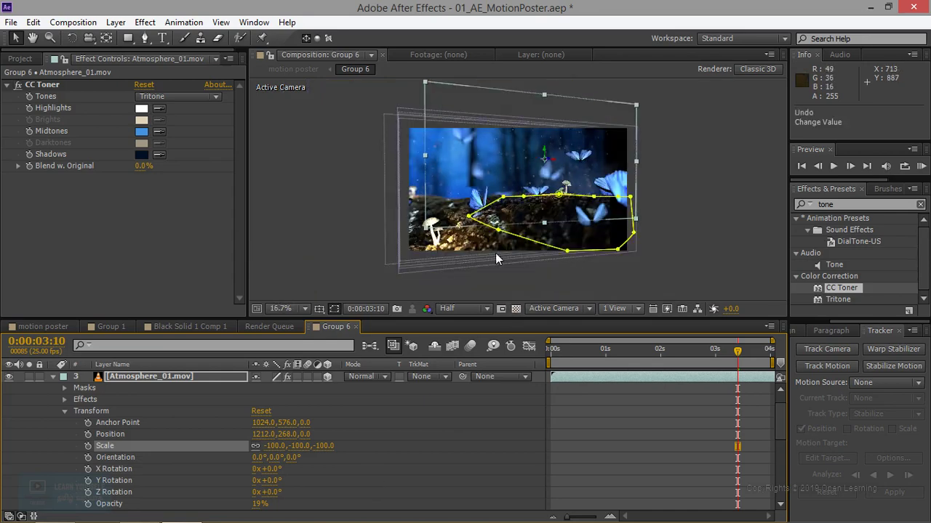
key("period")
key("period")
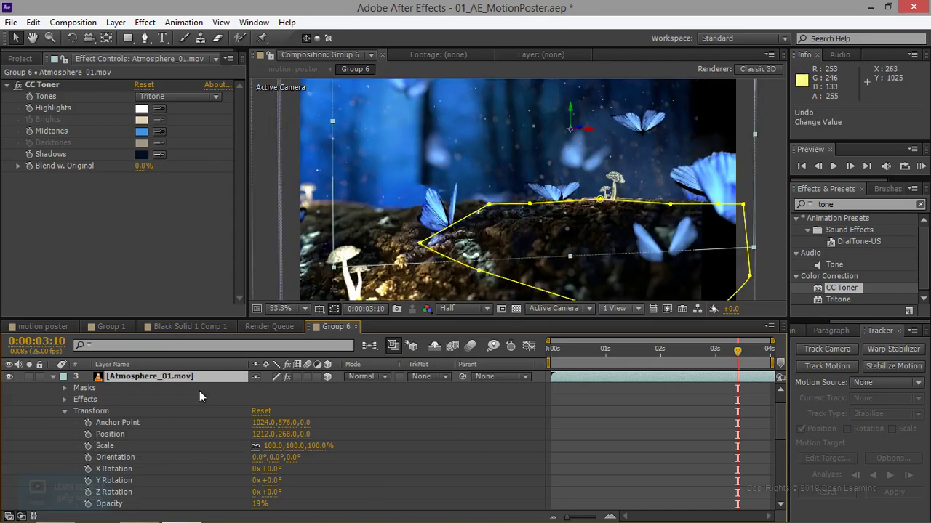
Undo the Atmosphere_01.mov duplication so only the original remains under Layer 14
left_click(155, 379)
scroll(155, 420, "up", 1)
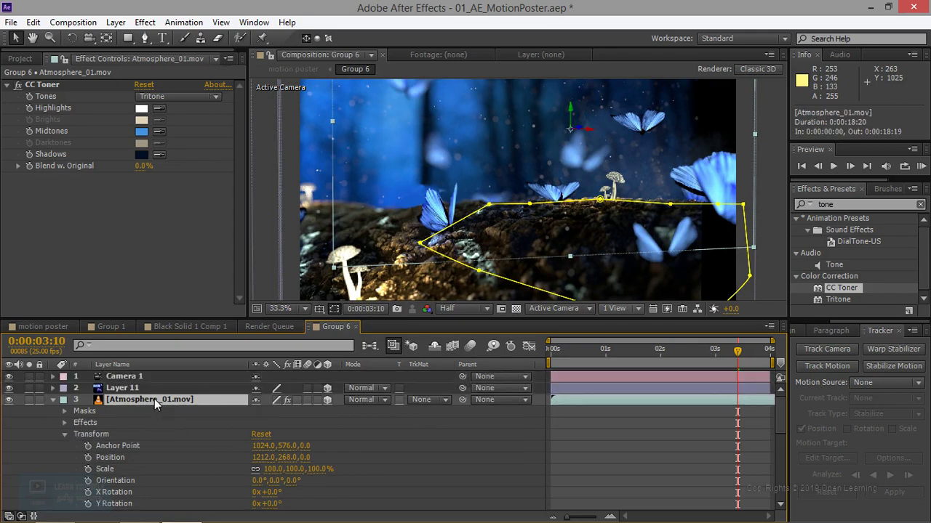
key("ctrl+z")
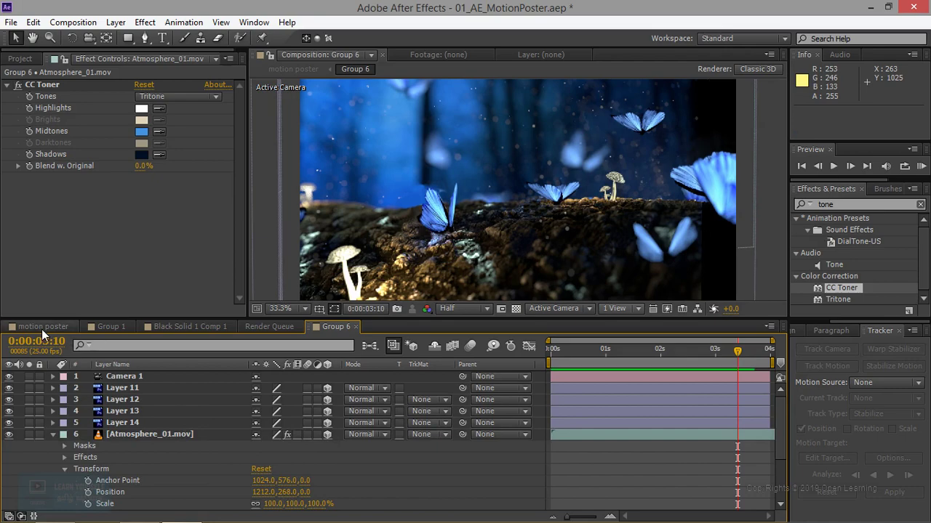
From the Group 6 Project panel, import Smoke_Charge_06 from Smoke Effects > 15. Smoke_Charges
left_click(42, 328)
left_click(334, 328)
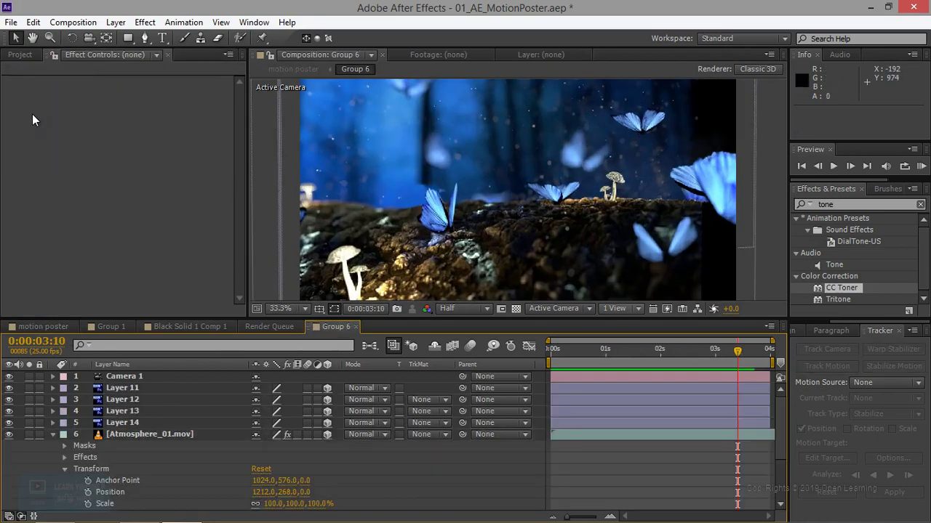
left_click(16, 54)
double_click(69, 286)
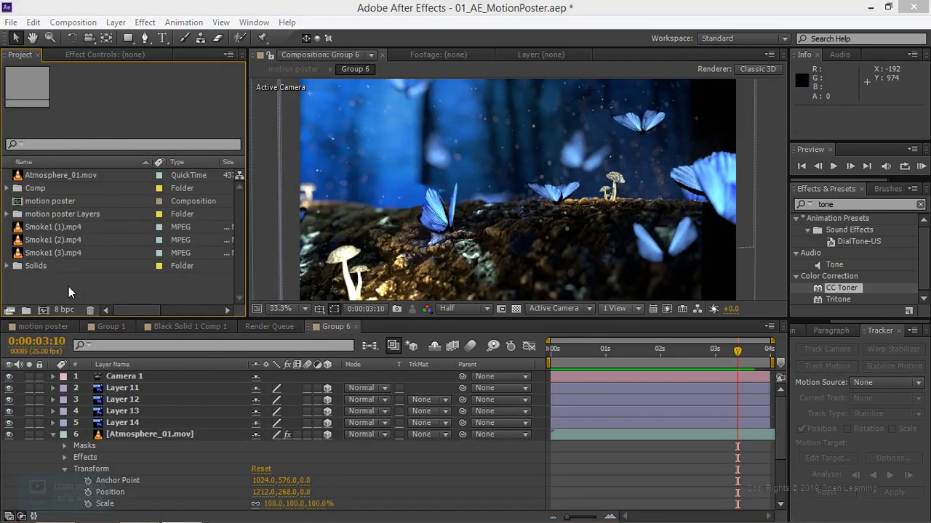
left_click(563, 256)
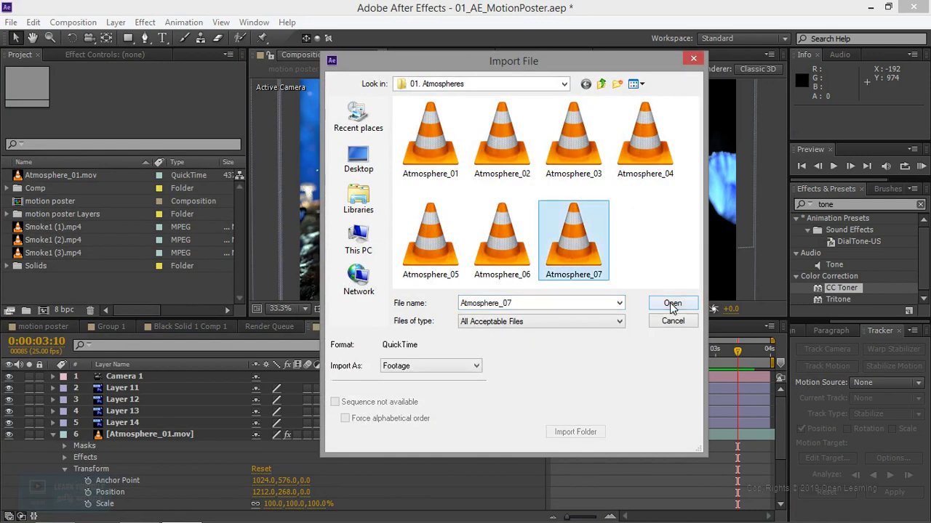
left_click(602, 85)
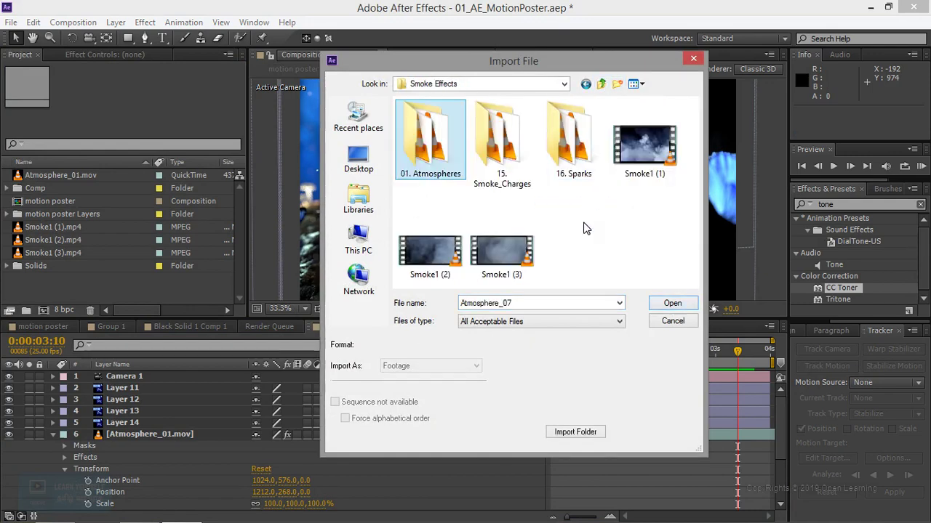
double_click(517, 182)
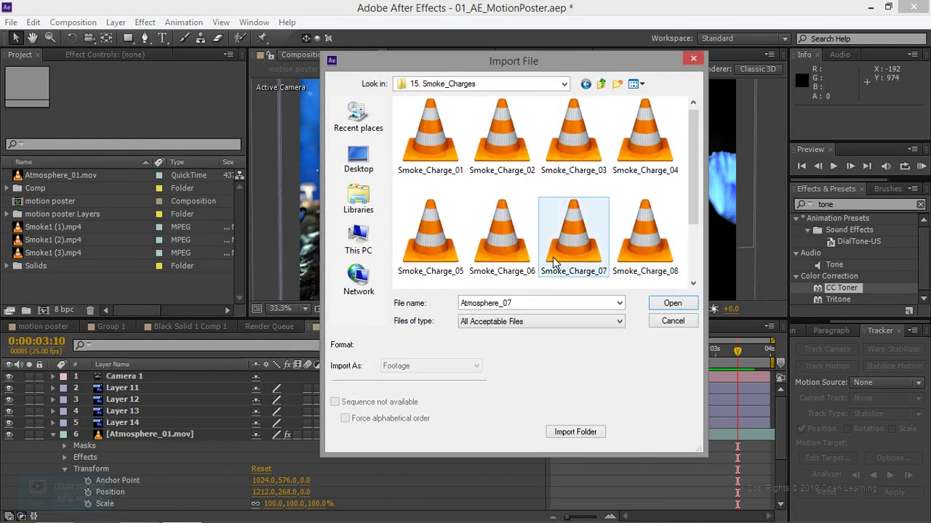
left_click(517, 250)
left_click(670, 305)
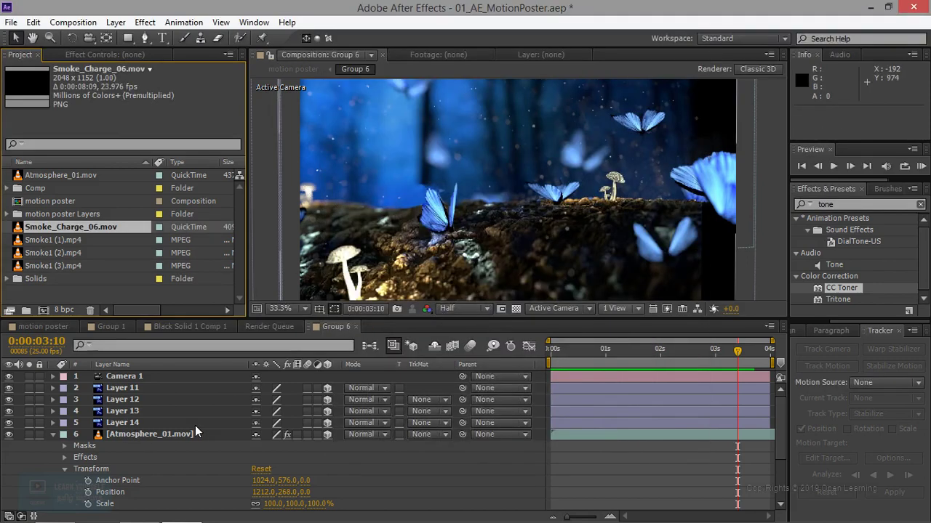
Place Smoke_Charge_06.mov in Group 6 above Layer 12 and make it a 3D layer
left_click_drag(71, 231, 120, 399)
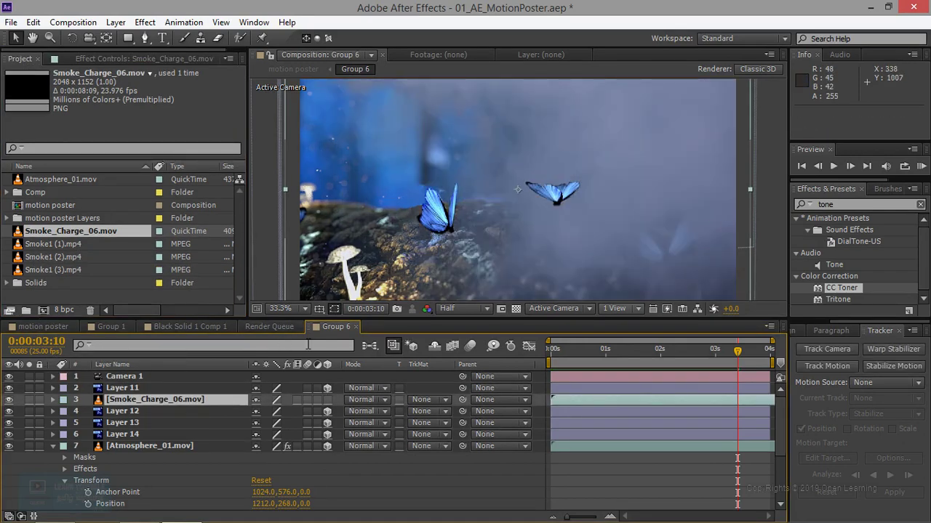
left_click(375, 402)
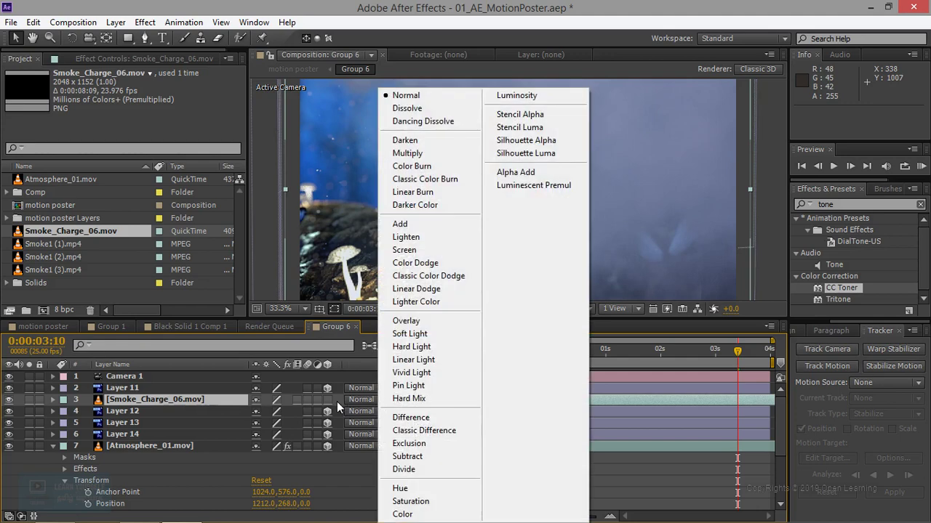
left_click(328, 400)
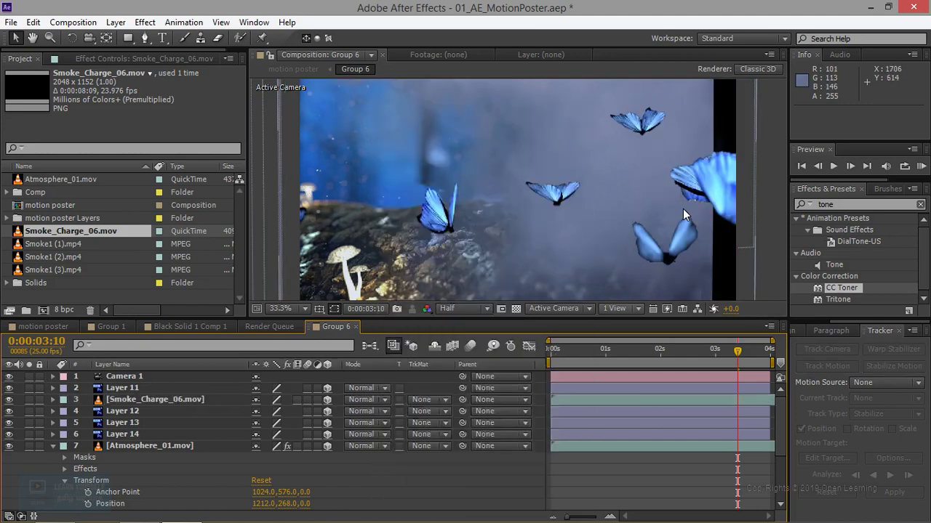
Set the smoke layer's Scale to -100% so the flipped smoke fills the frame
left_click(173, 401)
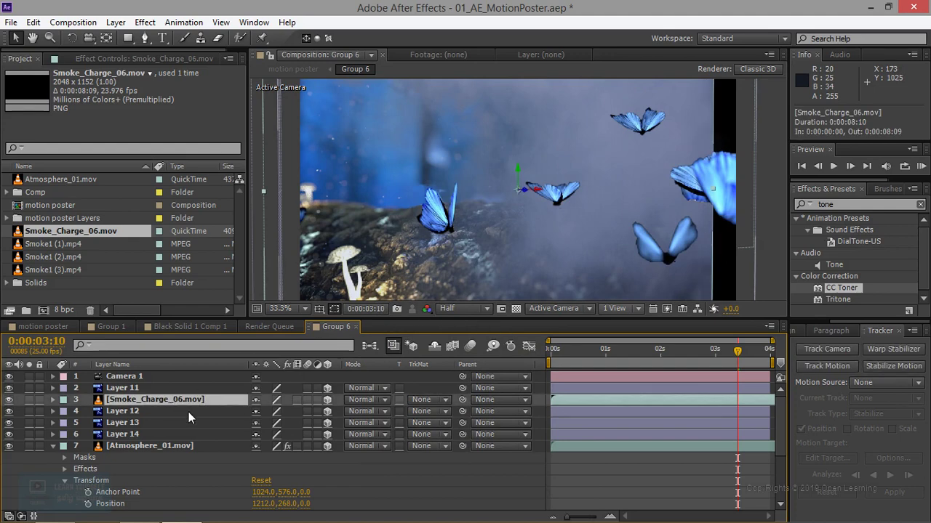
key("s")
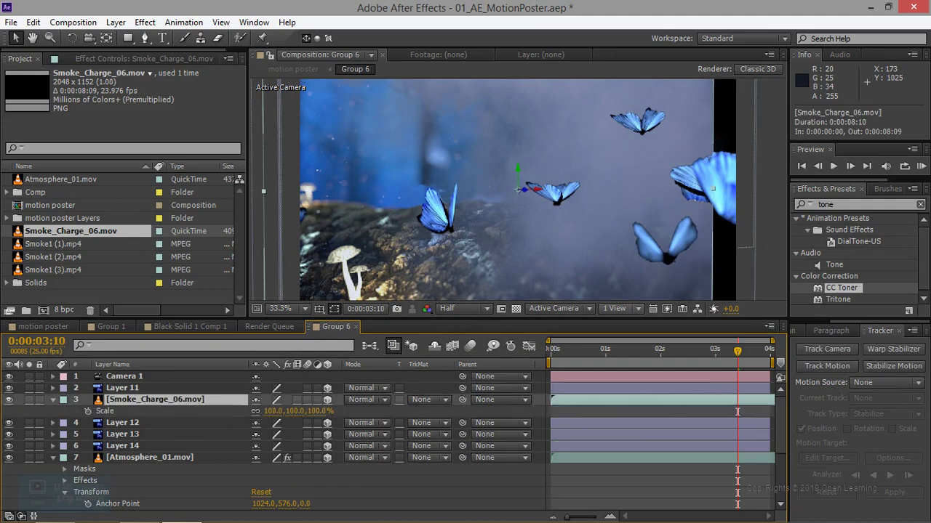
left_click_drag(273, 412, 212, 412)
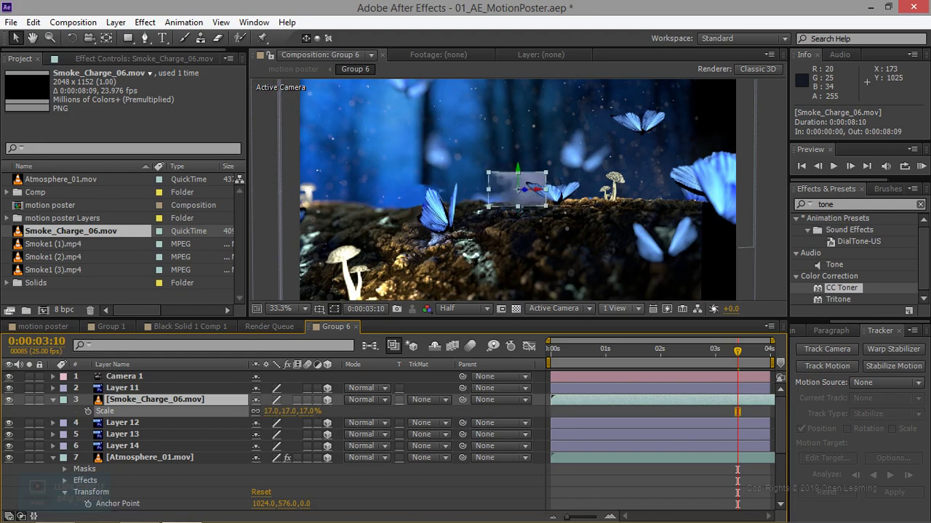
mouse_move(276, 411)
left_mouse_down()
mouse_move(306, 411)
mouse_move(240, 412)
mouse_move(298, 412)
left_mouse_up()
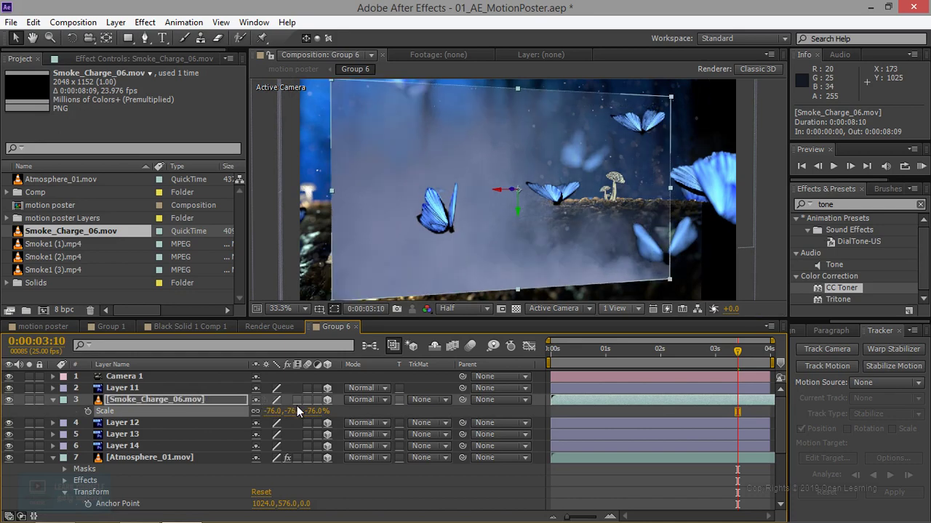
type("-100")
key("Return")
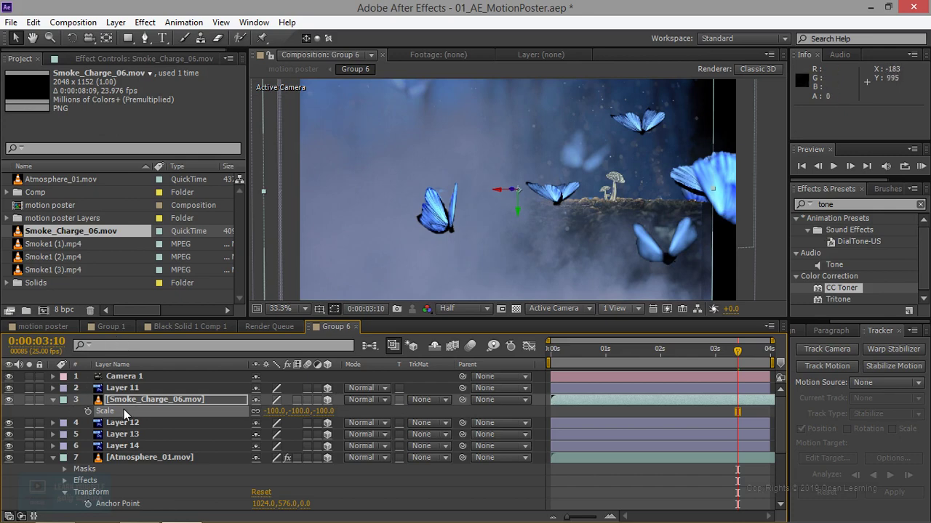
left_click(147, 401)
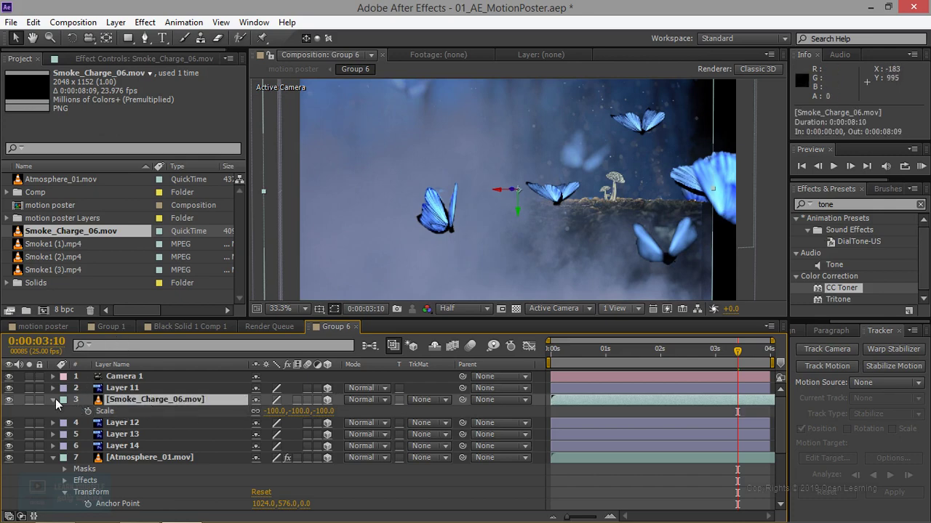
Reveal the smoke layer's Transform and lower its Opacity to about 57%
left_click(53, 400)
left_click(54, 399)
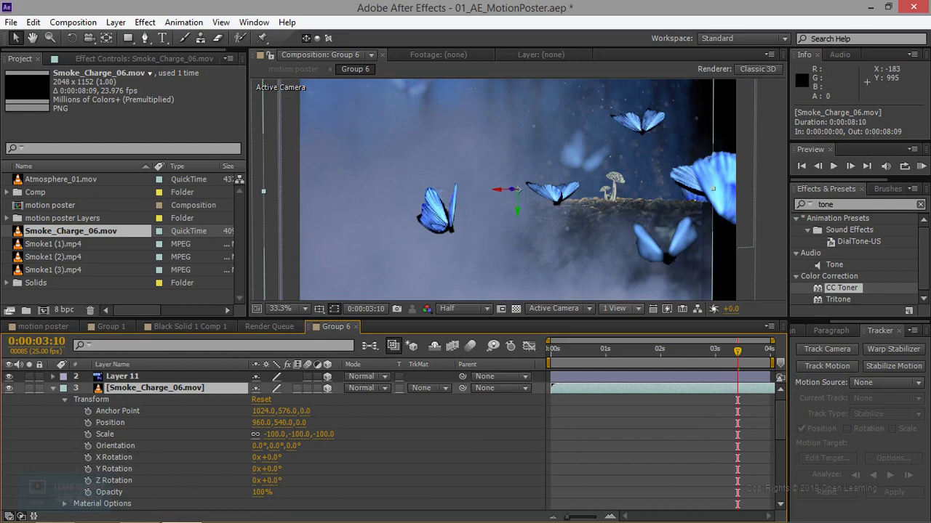
left_click_drag(269, 493, 238, 493)
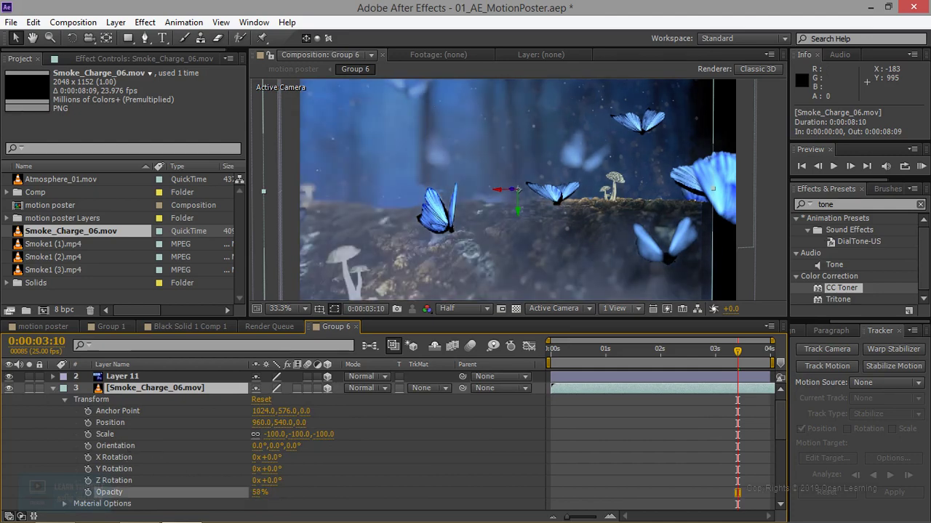
scroll(165, 409, "down", 5)
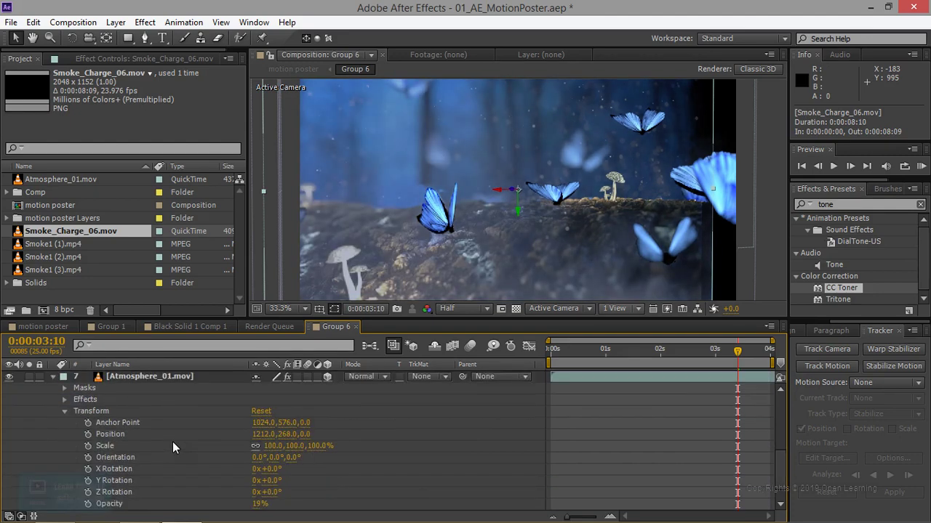
Copy the CC Toner effect from Atmosphere_01.mov and paste it onto Smoke_Charge_06.mov
left_click(136, 376)
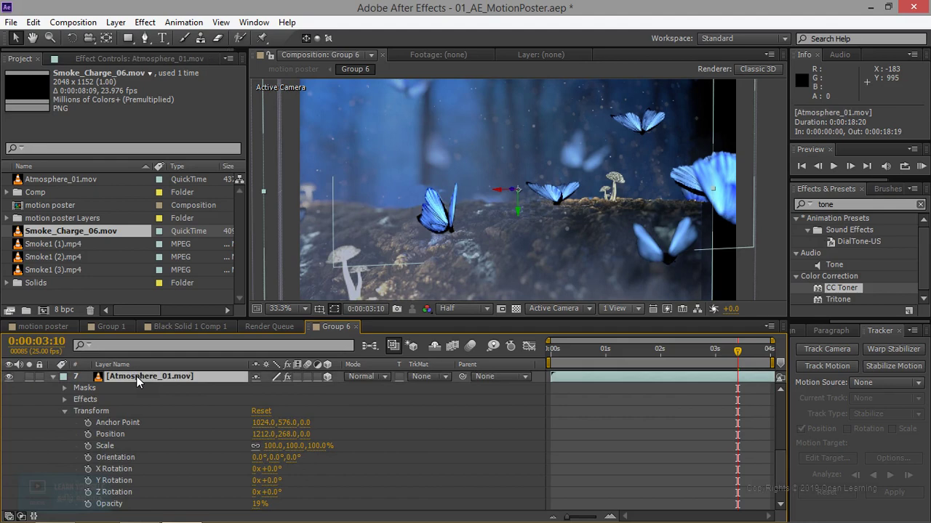
left_click(126, 59)
left_click(45, 86)
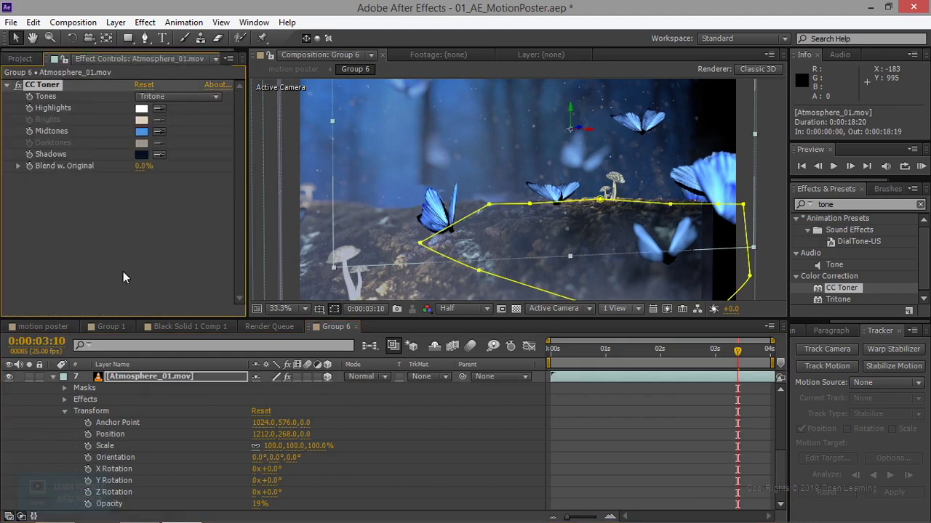
scroll(164, 428, "up", 3)
scroll(163, 428, "up", 3)
scroll(161, 430, "up", 4)
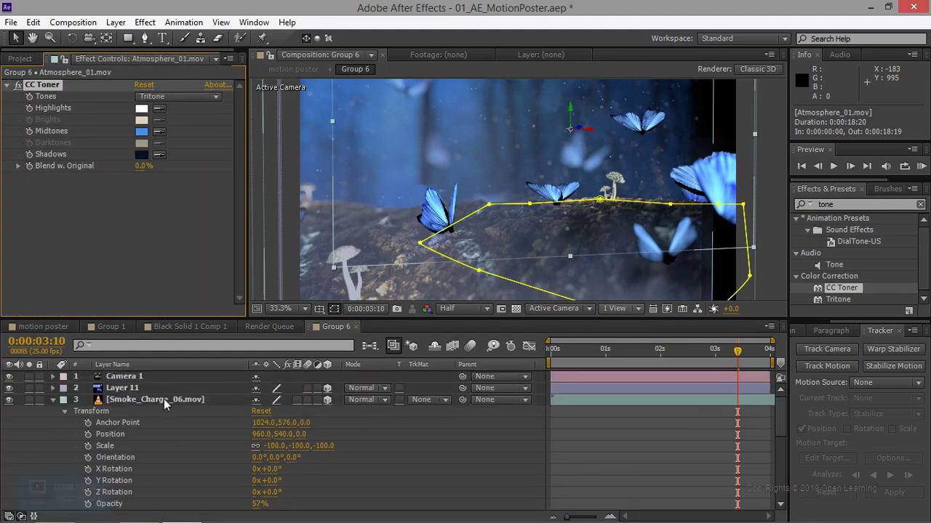
left_click(164, 399)
key("ctrl+v")
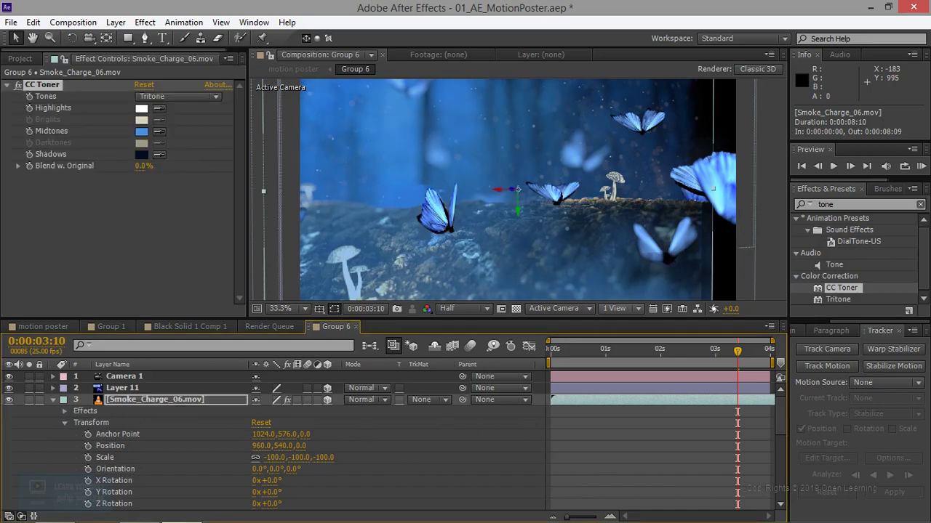
scroll(296, 503, "down", 3)
scroll(270, 495, "down", 3)
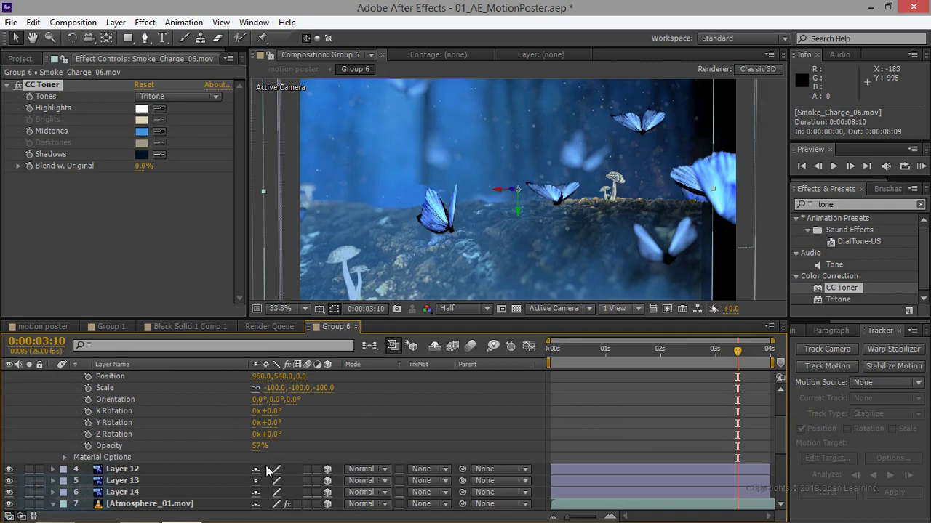
Lower the smoke layer's Opacity to 27% and preview the composition
left_click_drag(259, 445, 250, 446)
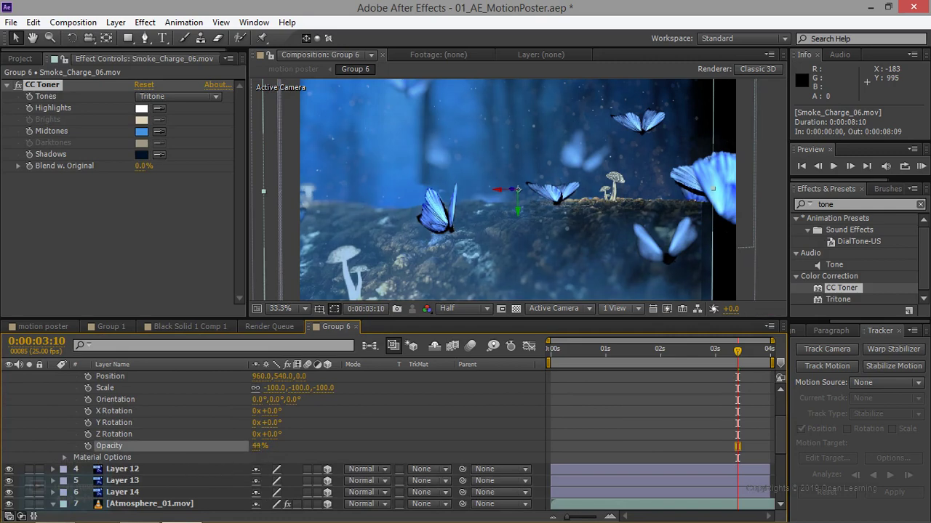
left_click(525, 366)
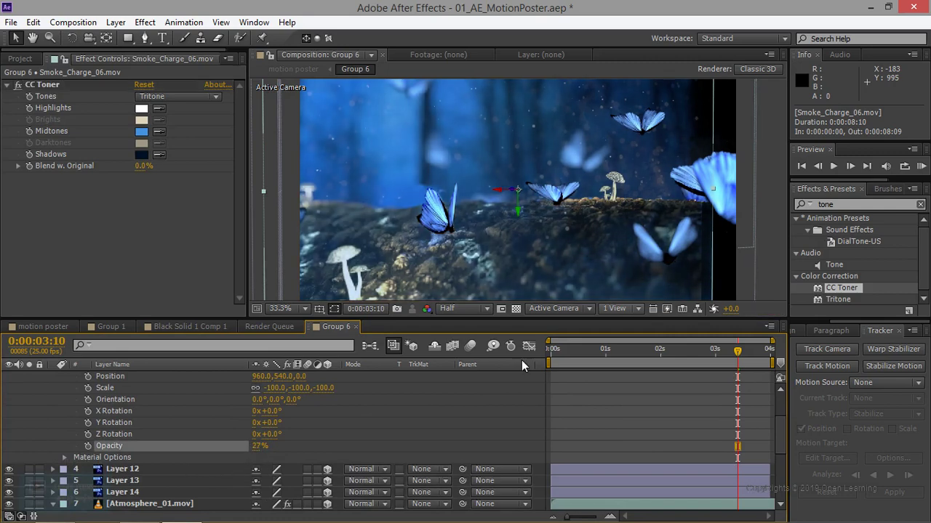
key("space")
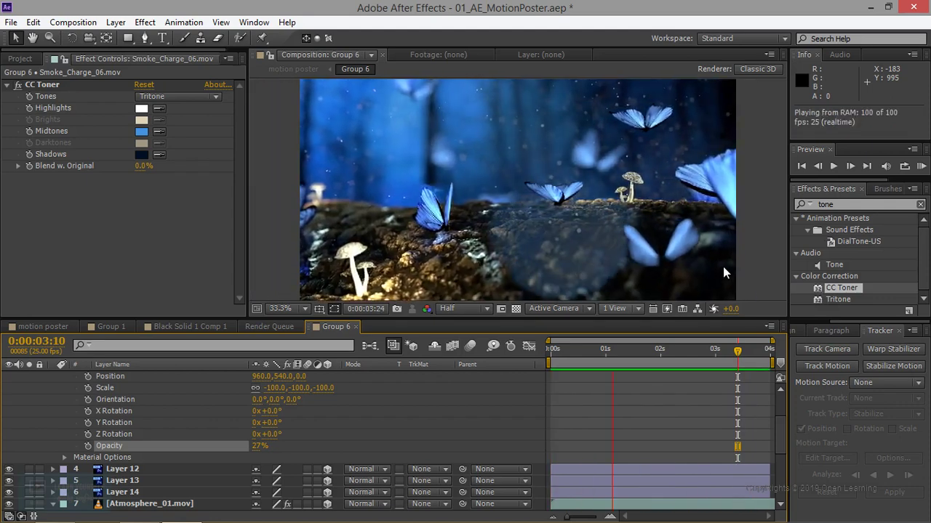
left_click(834, 167)
scroll(146, 418, "up", 2)
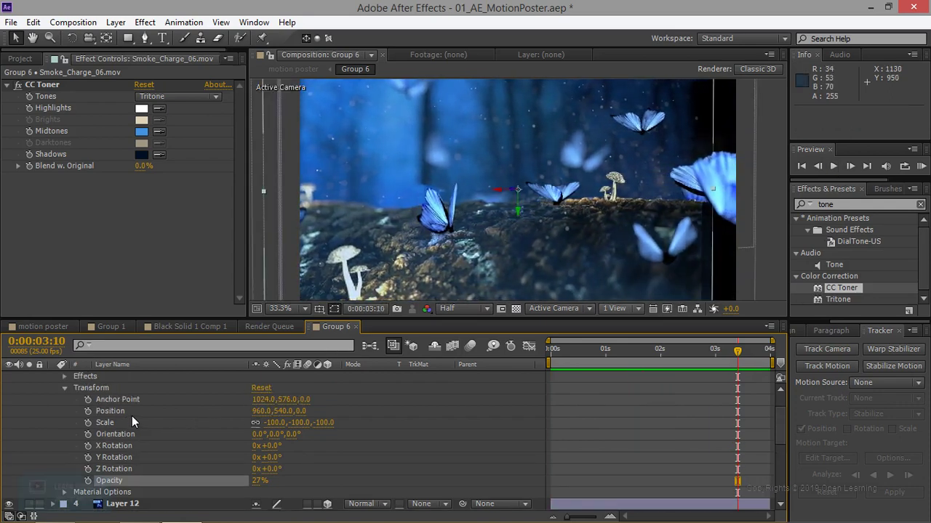
left_click(100, 392)
scroll(120, 416, "up", 2)
scroll(122, 418, "down", 2)
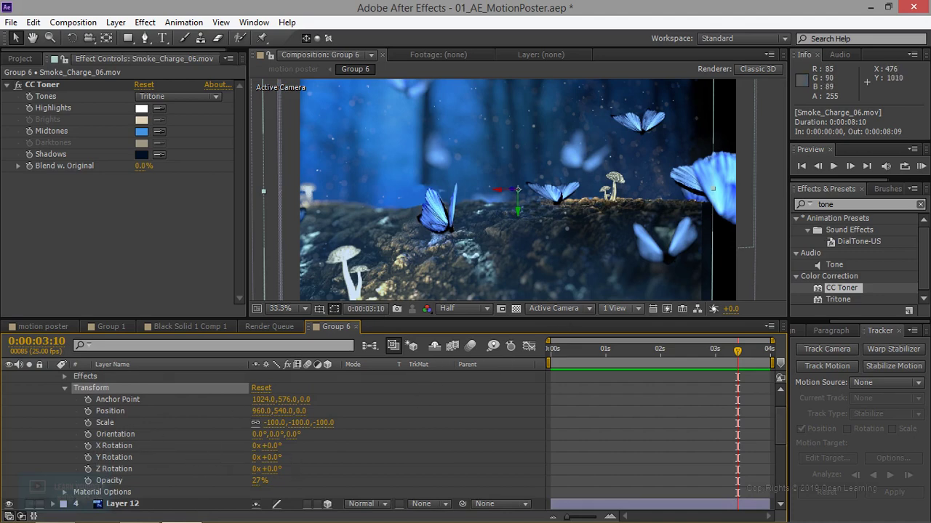
left_click_drag(277, 453, 332, 453)
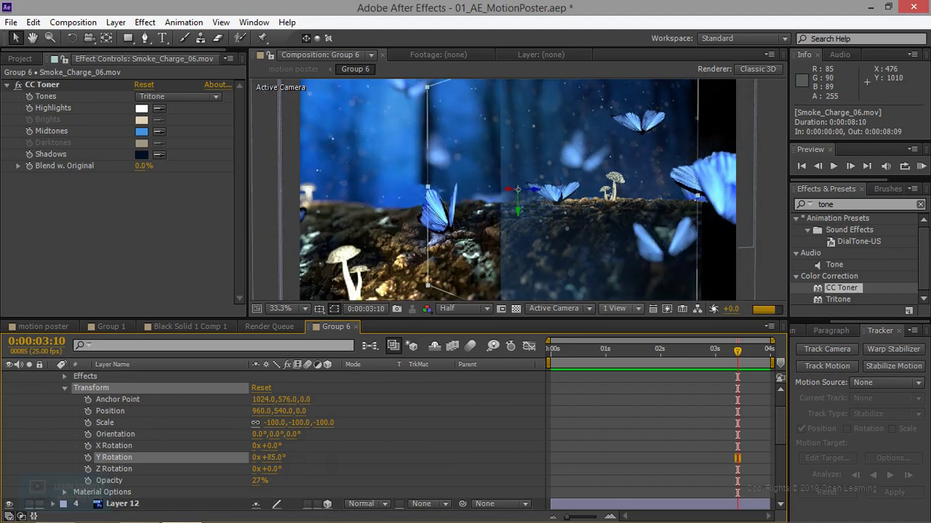
key("ctrl+z")
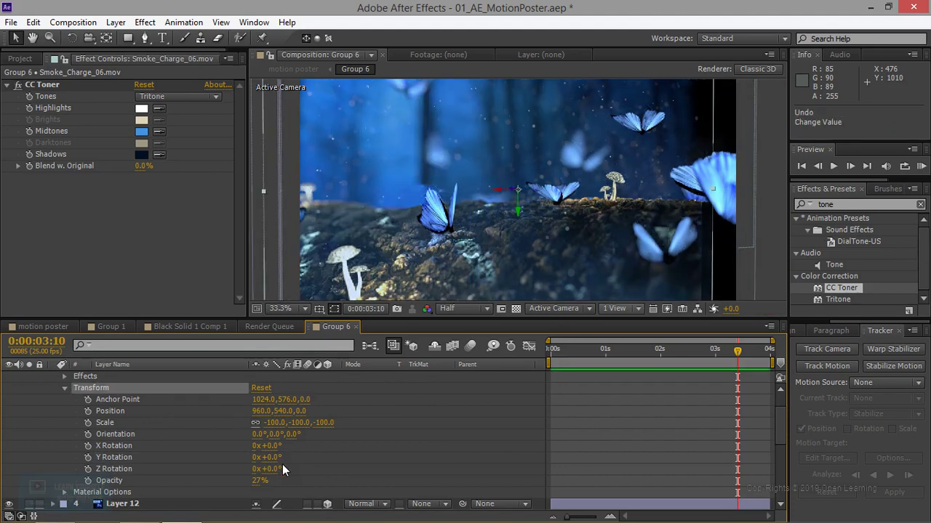
left_click_drag(266, 469, 233, 463)
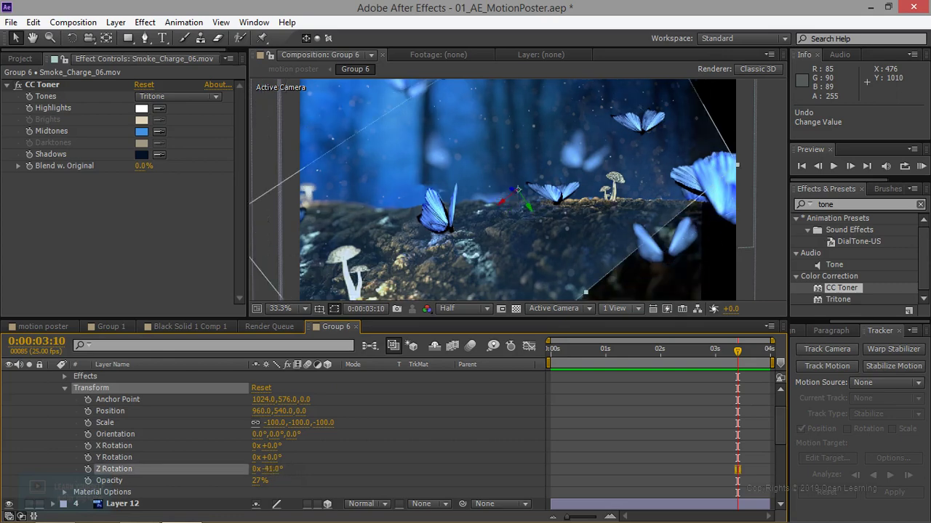
key("ctrl+z")
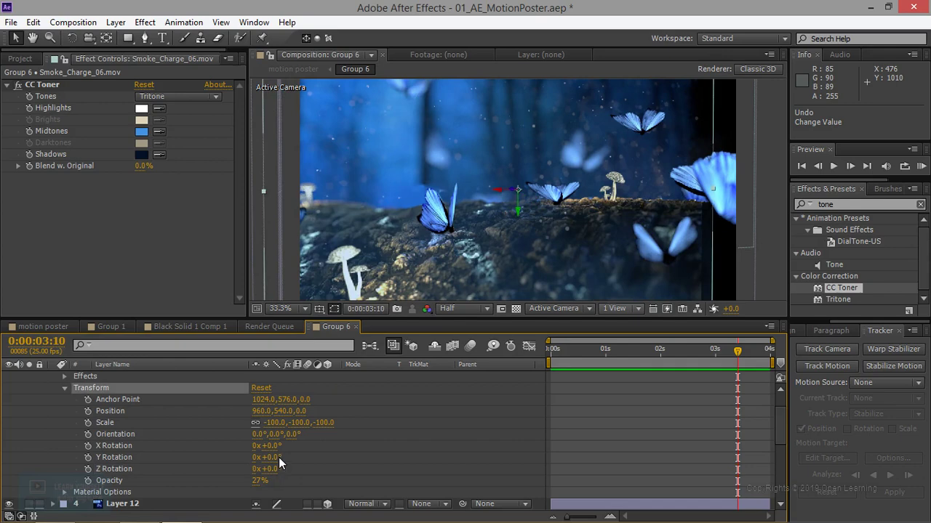
left_click_drag(267, 445, 239, 446)
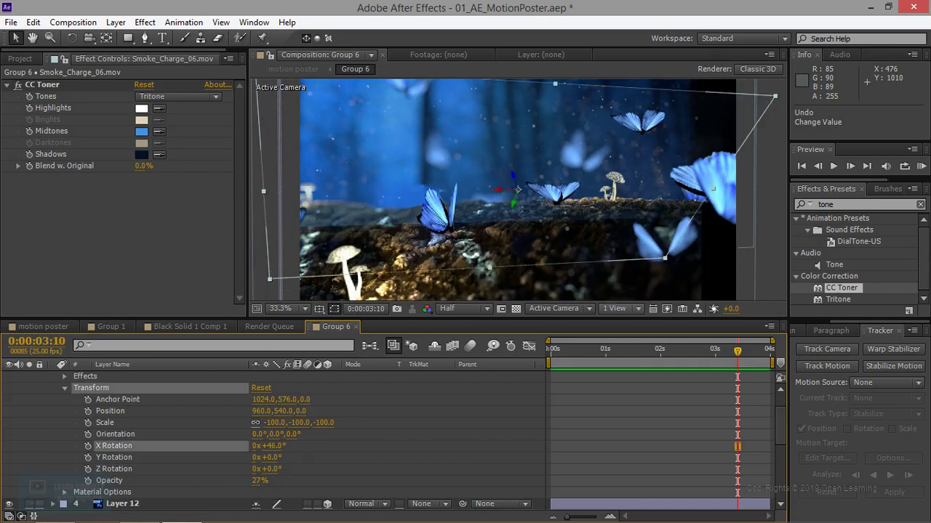
key("ctrl+z")
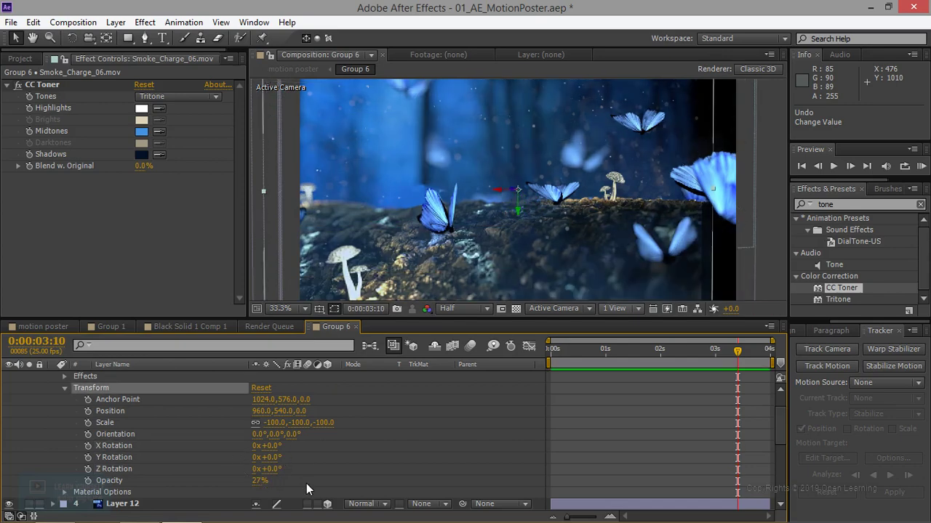
key("Home")
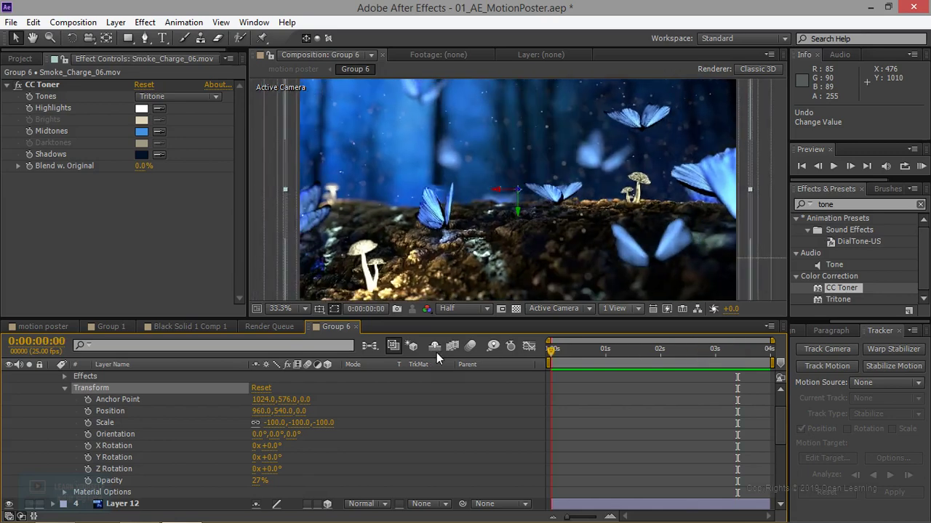
At 0:00:00:20, set the smoke layer's Z Rotation to -72°
left_click_drag(552, 353, 594, 357)
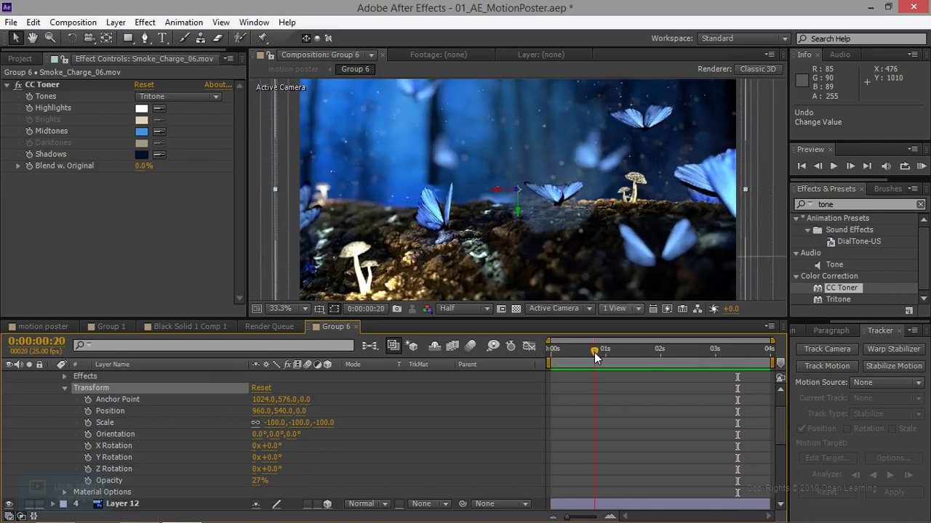
left_click(280, 469)
type("35")
key("Return")
mouse_move(271, 469)
left_mouse_down()
mouse_move(313, 469)
mouse_move(232, 469)
left_mouse_up()
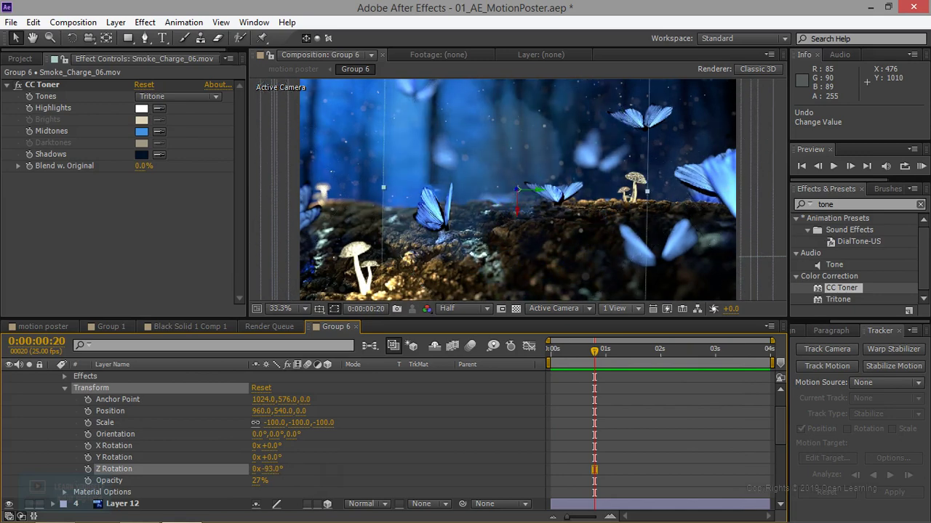
left_click_drag(266, 469, 263, 469)
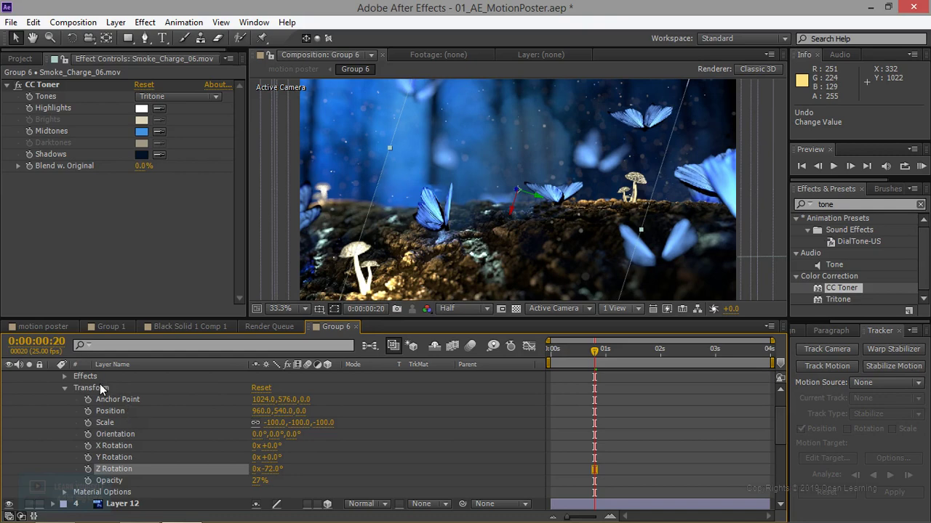
Shift the smoke layer up-left to 302.2,326.3,0, scrub to 0:00:03:16, and return to motion poster
left_click_drag(545, 215, 366, 215)
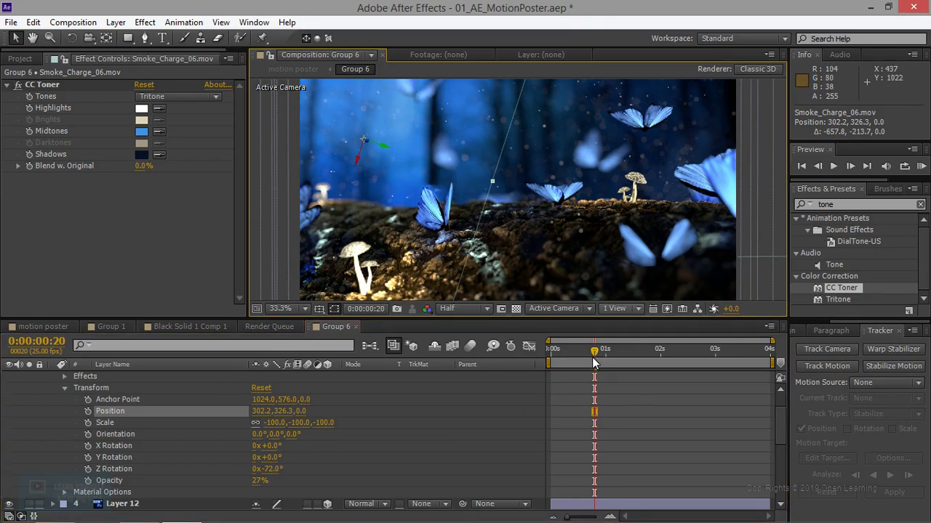
mouse_move(645, 355)
left_mouse_down()
mouse_move(698, 355)
mouse_move(645, 365)
left_mouse_up()
left_click_drag(620, 364, 749, 360)
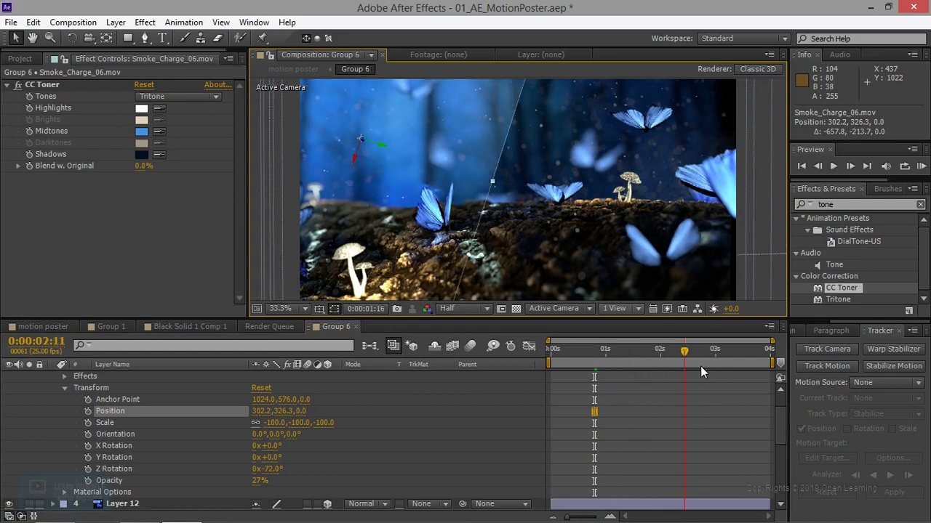
left_click(52, 328)
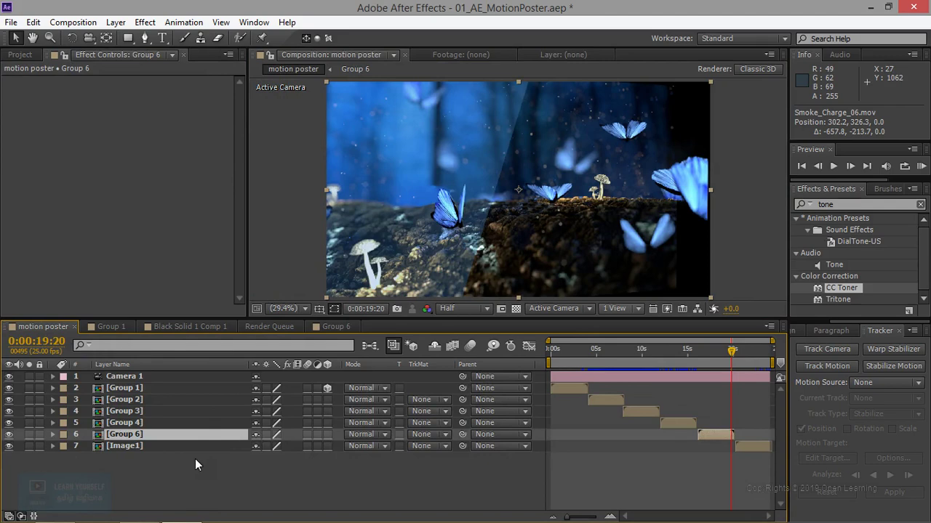
Add the motion poster composition to the Render Queue
left_click(230, 498)
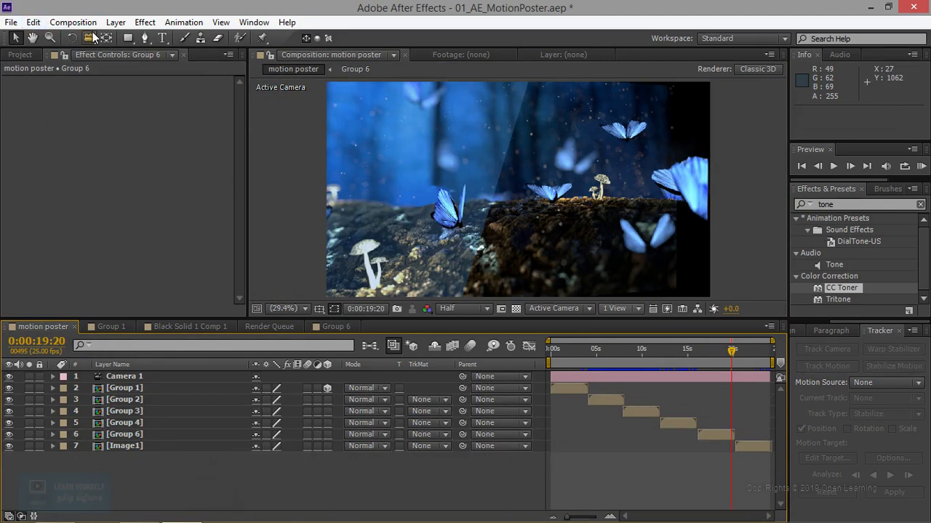
left_click(72, 23)
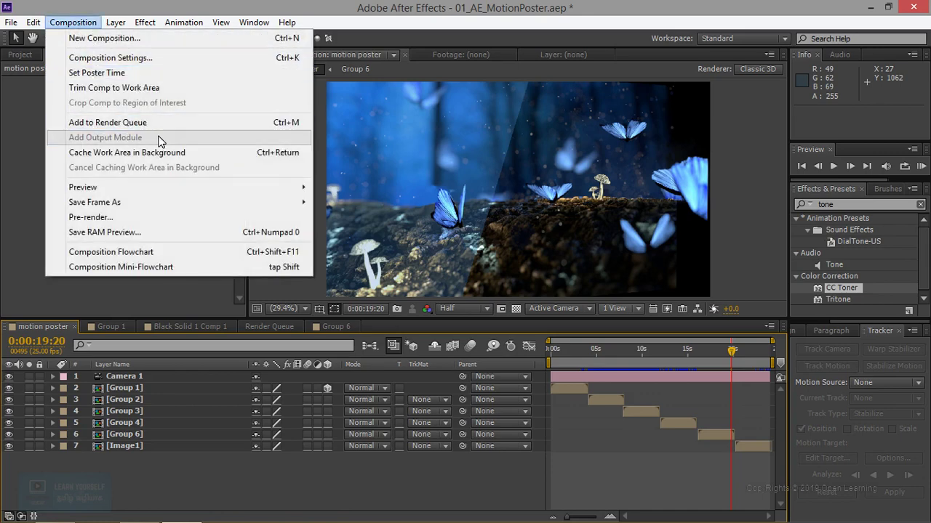
left_click(121, 124)
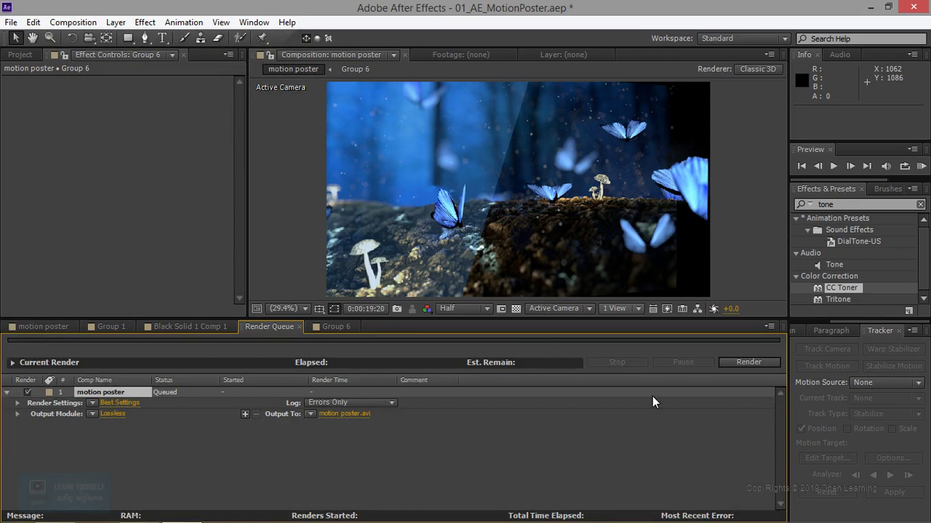
Keep render settings at Best quality, Full resolution, and Effects on Current Settings
left_click(120, 402)
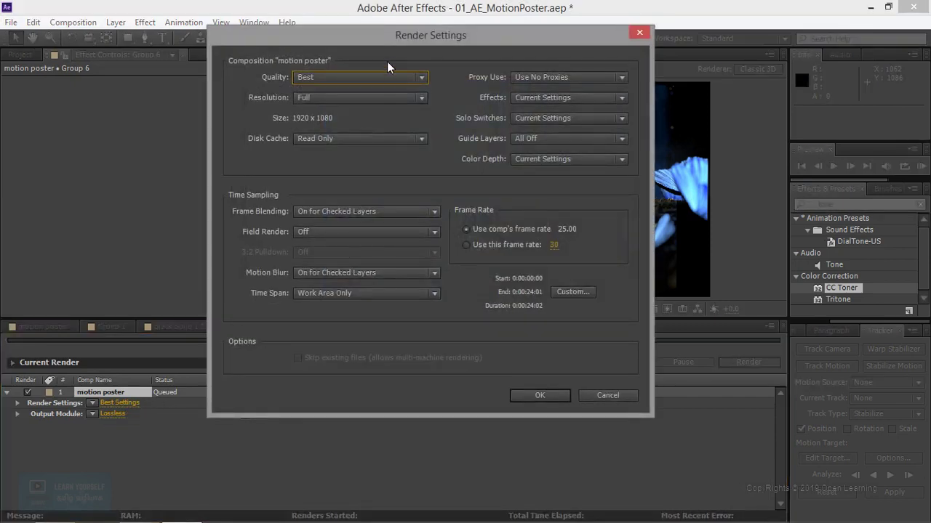
left_click(373, 79)
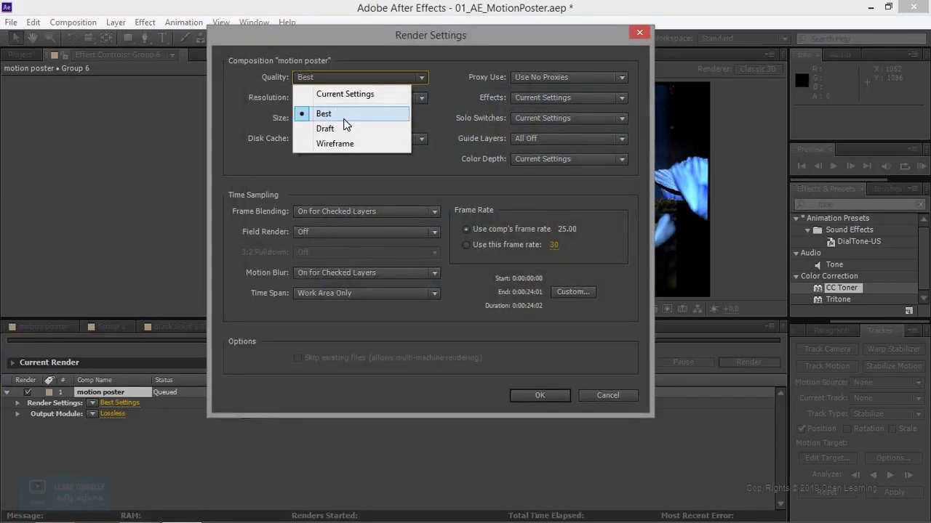
left_click(341, 119)
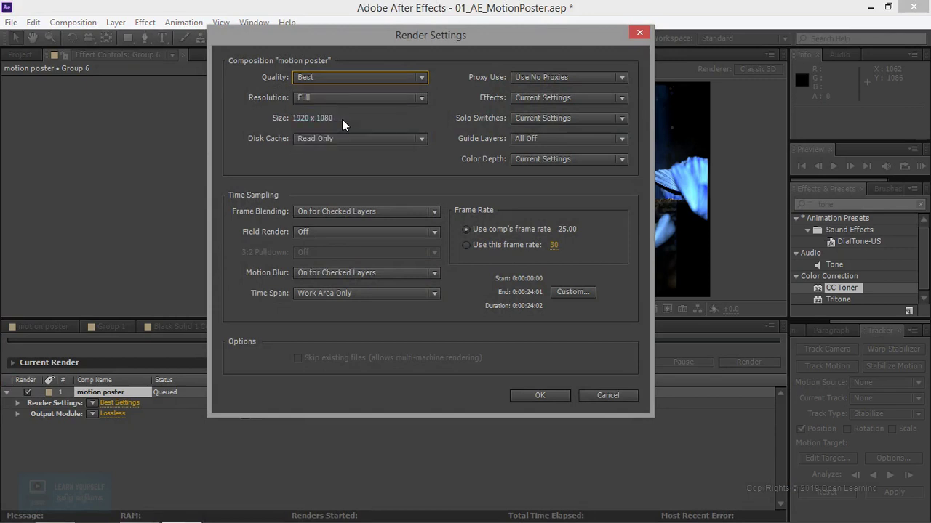
left_click(360, 98)
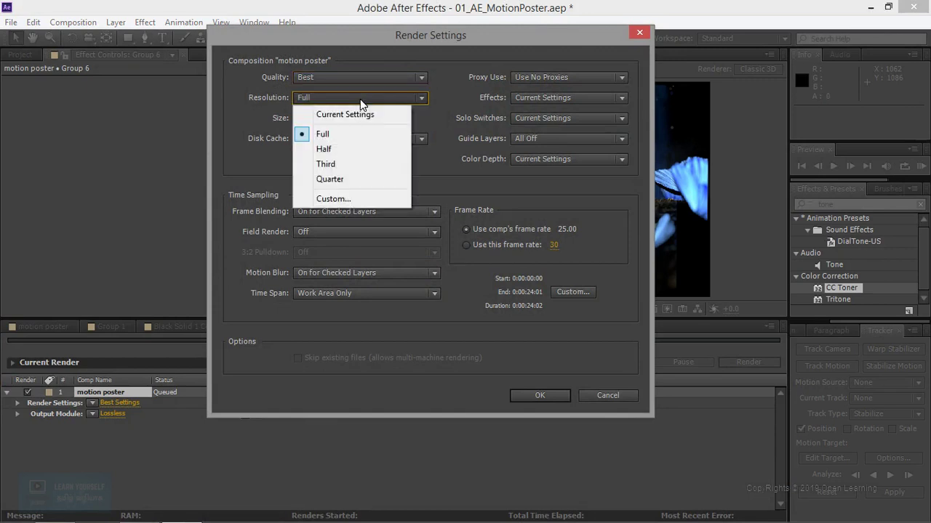
left_click(265, 159)
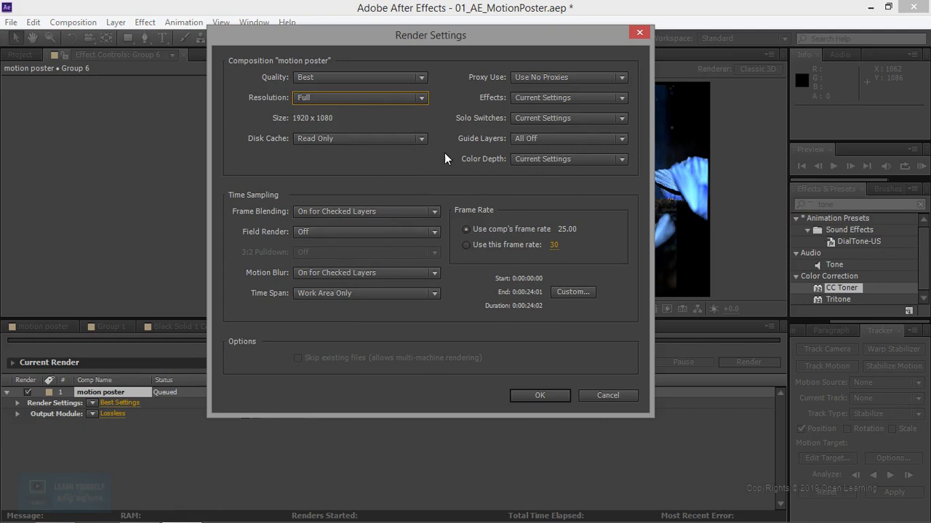
left_click(565, 99)
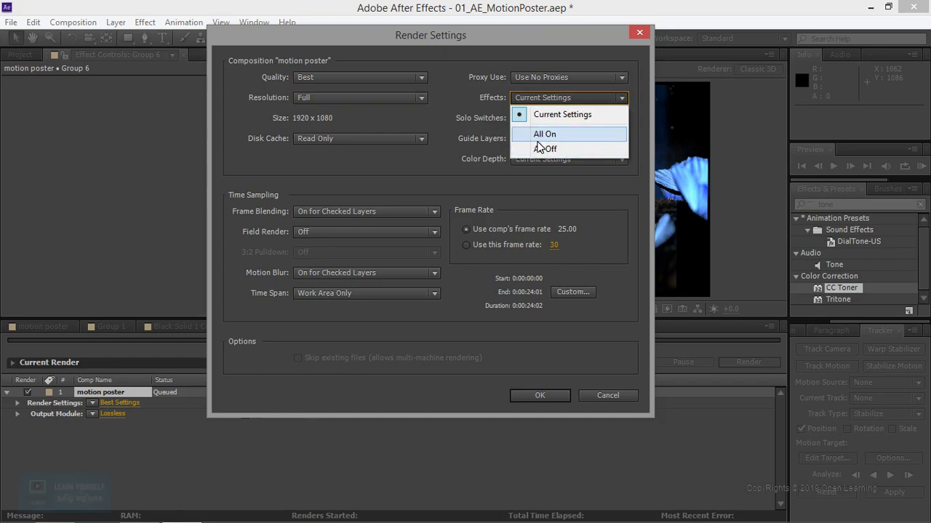
left_click(449, 101)
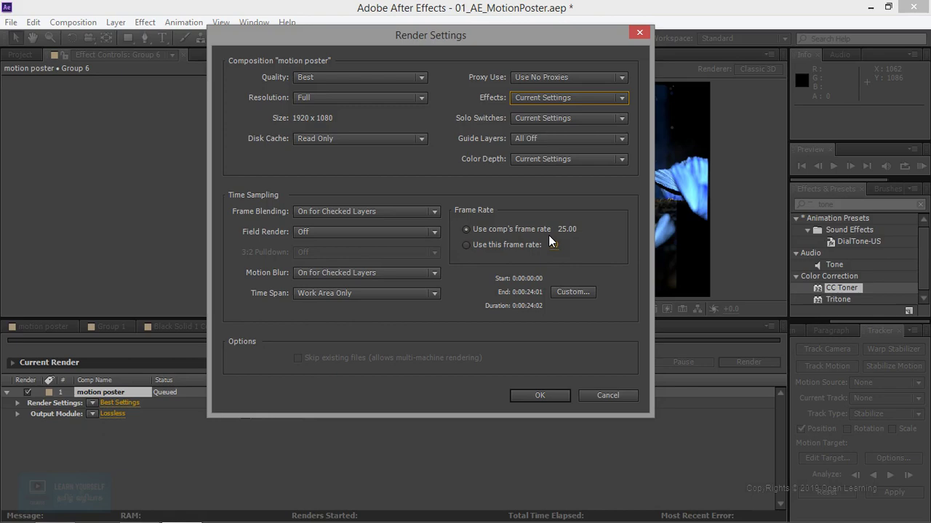
Close Render Settings, move the playhead to 0:00:24:01, and confirm the queued render settings
left_click(616, 396)
left_click(67, 328)
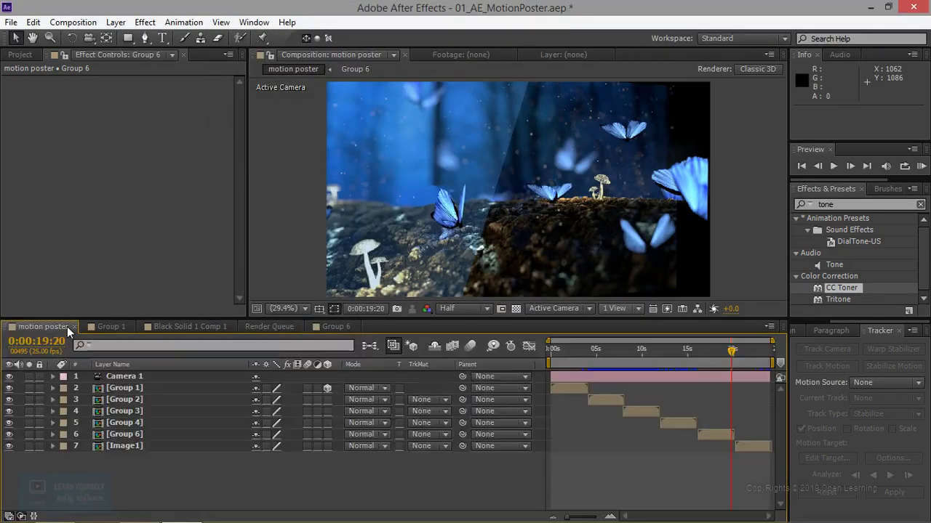
left_click_drag(732, 351, 807, 353)
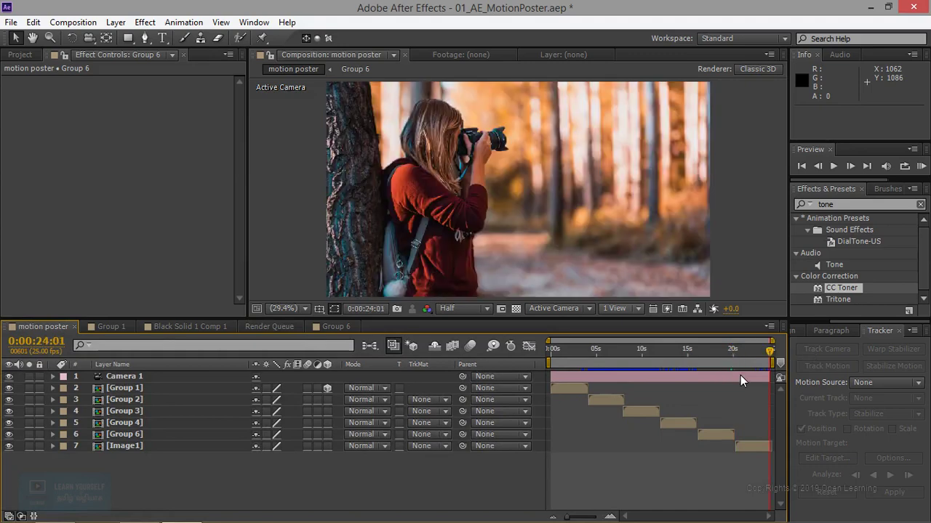
left_click(73, 21)
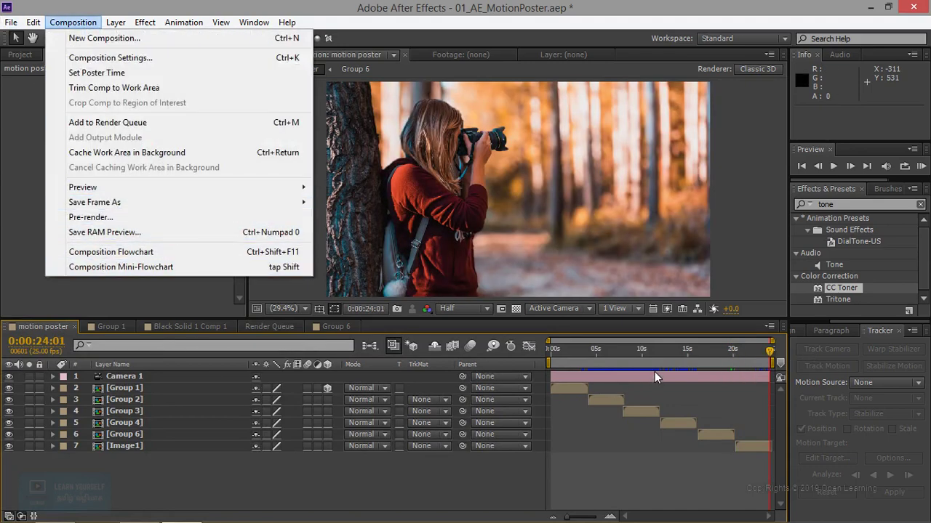
left_click(353, 459)
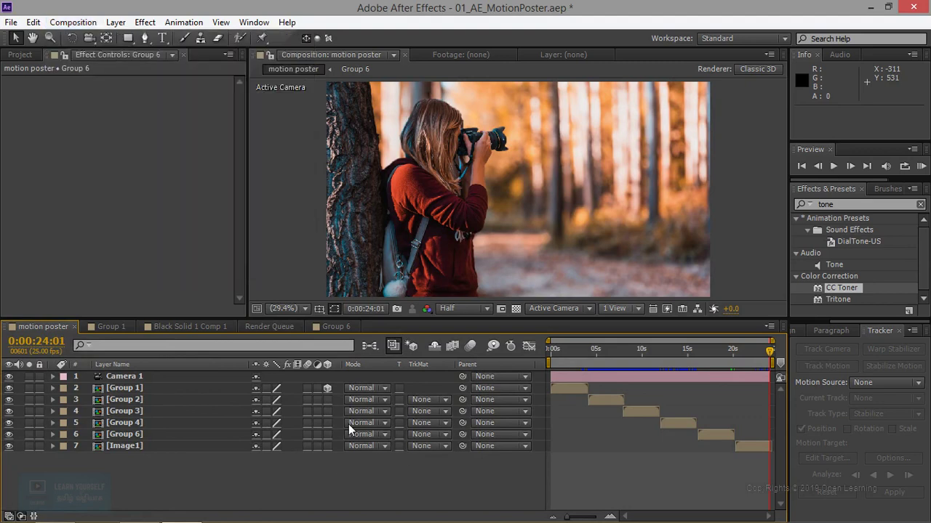
left_click(270, 326)
left_click(122, 403)
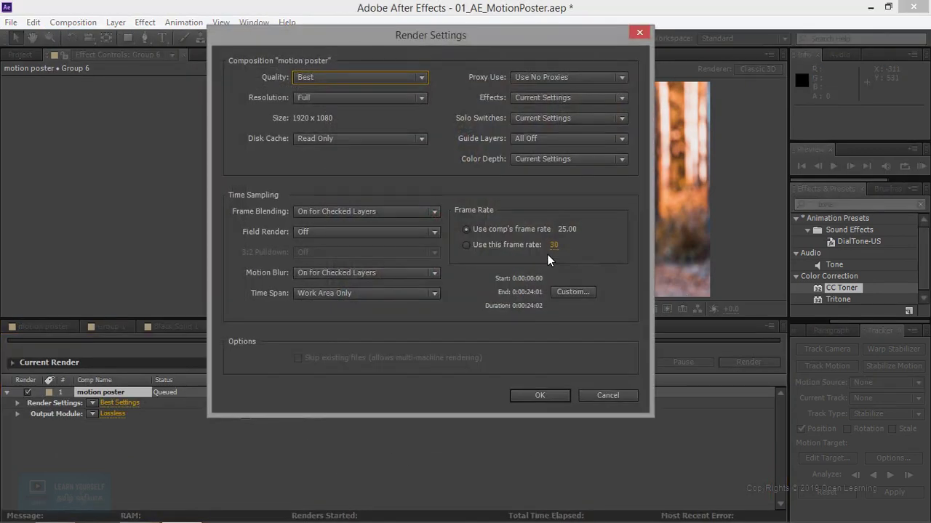
left_click(550, 396)
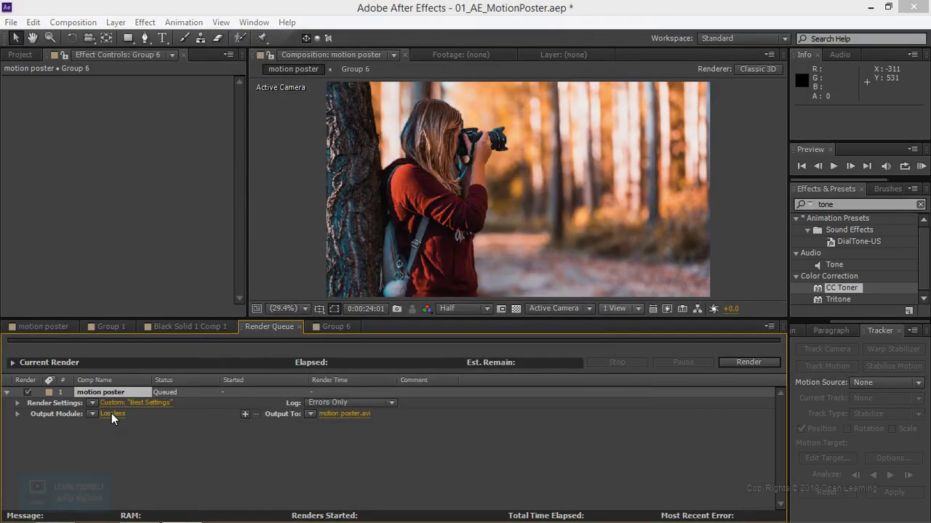
Set the output module to H.264, RGB channels, with a 138.56 Mbps target bitrate
left_click(111, 413)
left_click(323, 80)
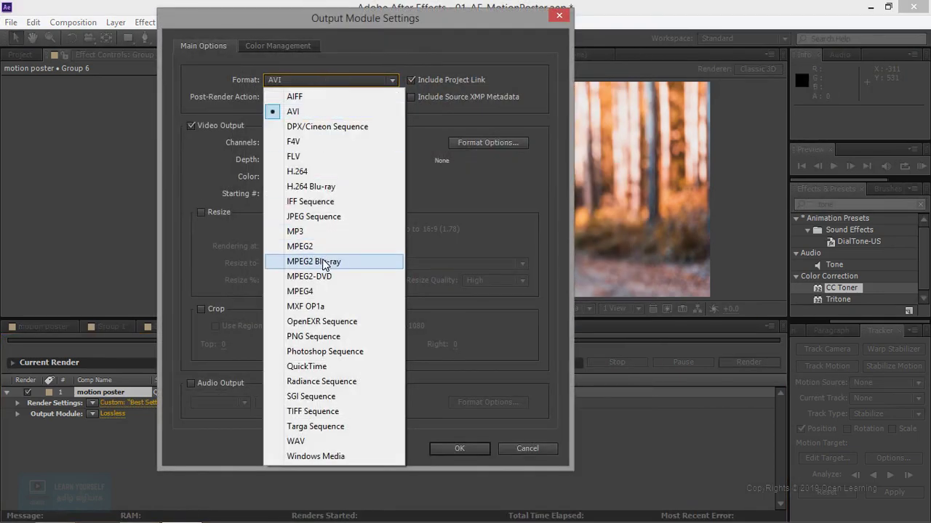
left_click(345, 171)
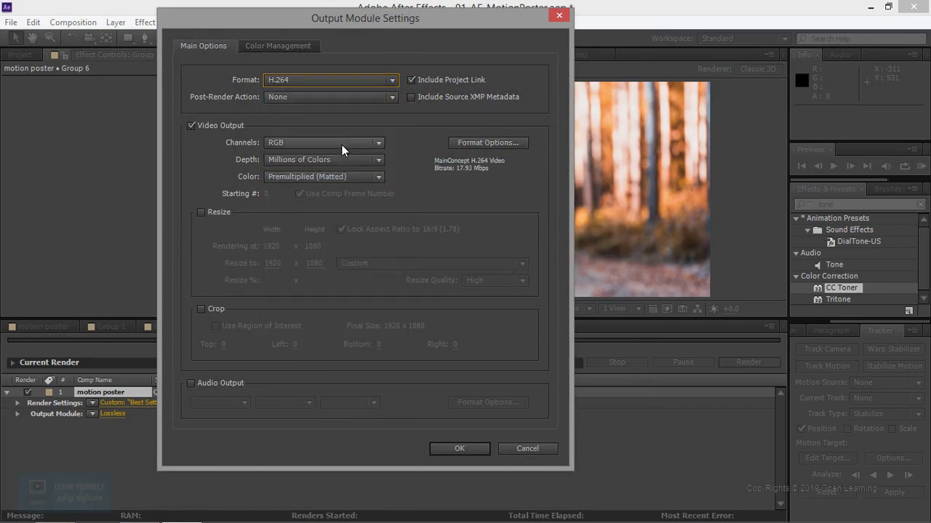
left_click(342, 144)
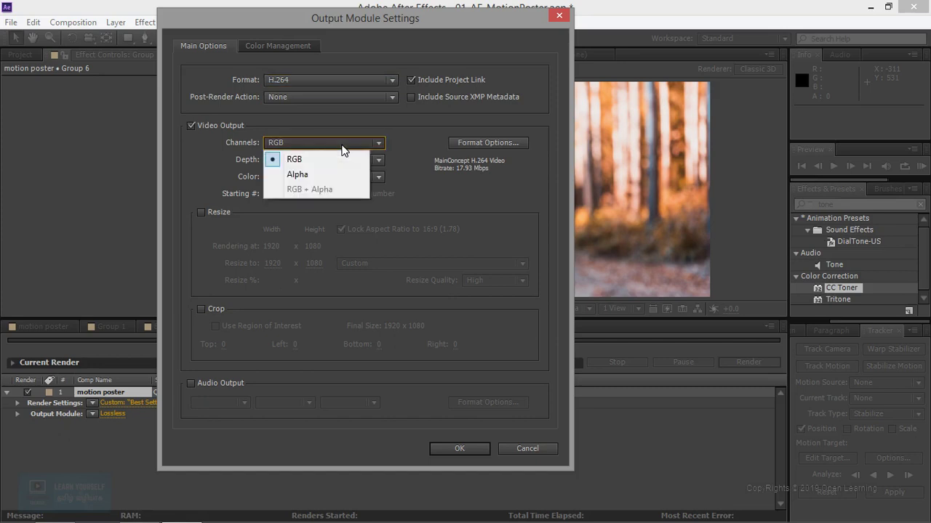
left_click(342, 145)
left_click(461, 143)
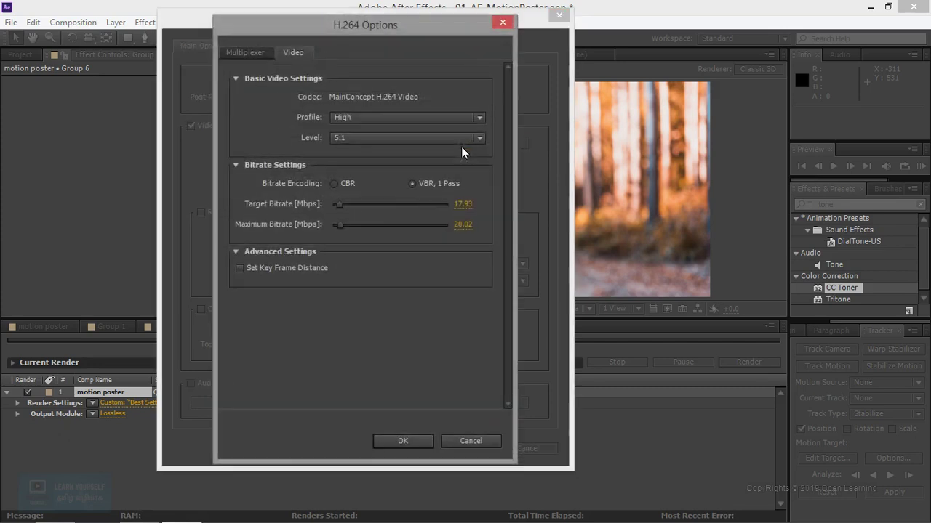
left_click_drag(367, 211, 384, 208)
left_click(417, 440)
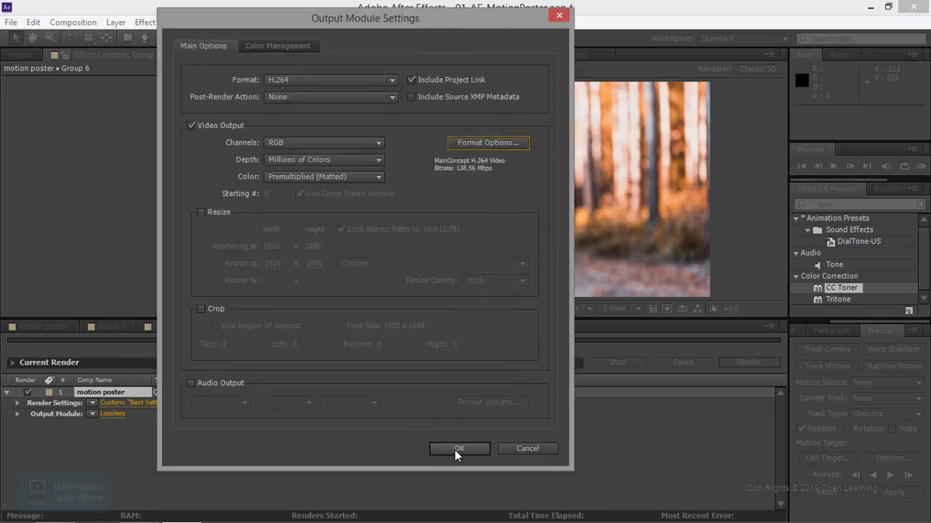
left_click(459, 448)
Point the output to RecordedTutorial > MotionGraphics and name the file MotionGraphics
left_click(359, 413)
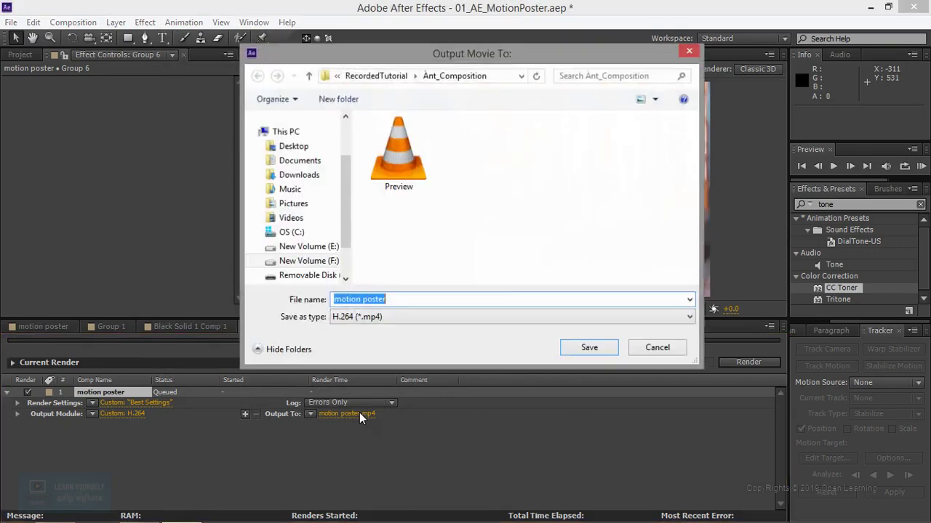
left_click(376, 75)
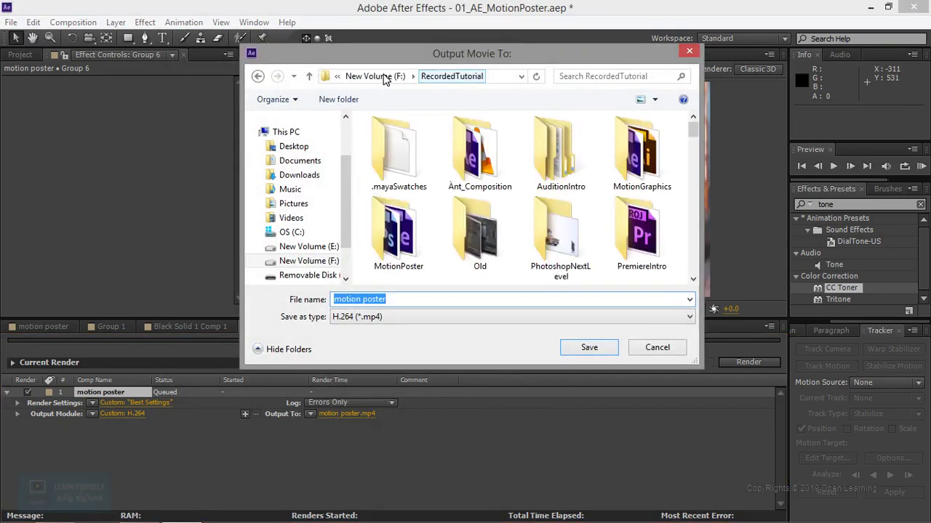
left_click(480, 233)
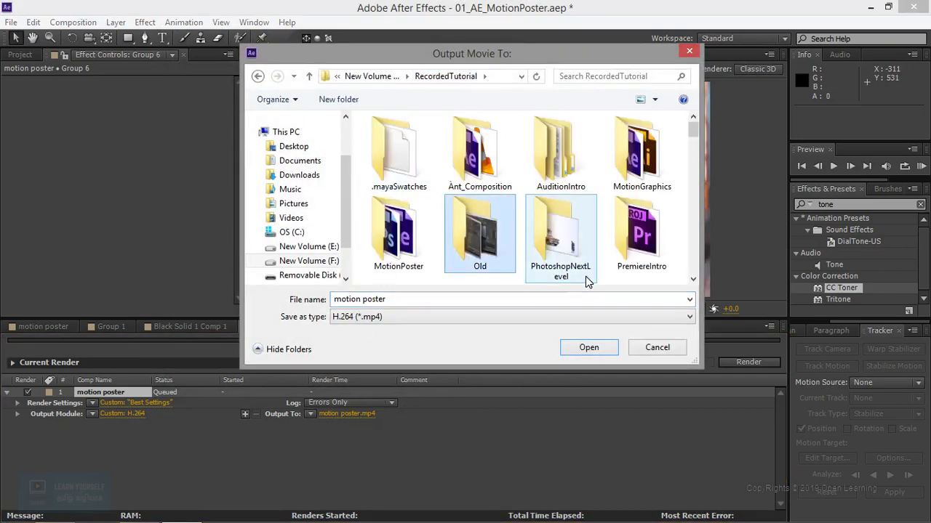
left_click(404, 247)
double_click(396, 249)
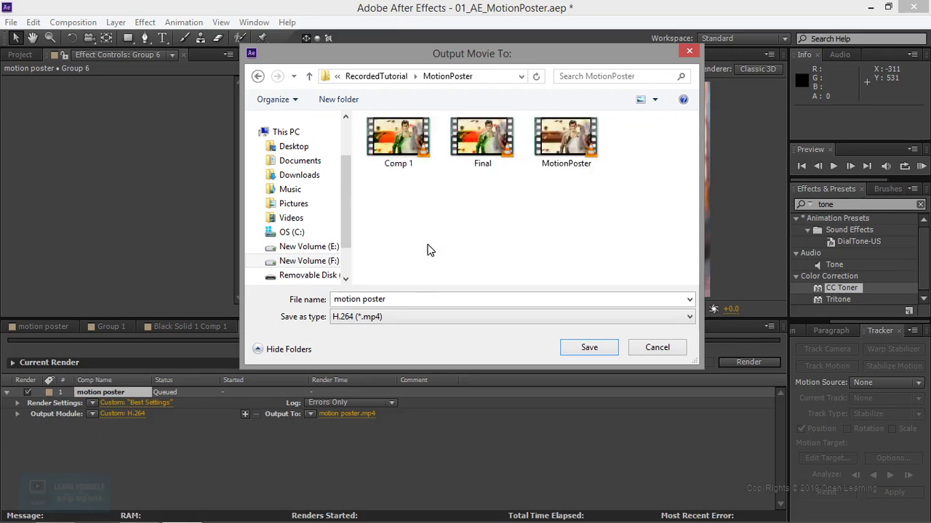
left_click(380, 76)
double_click(642, 152)
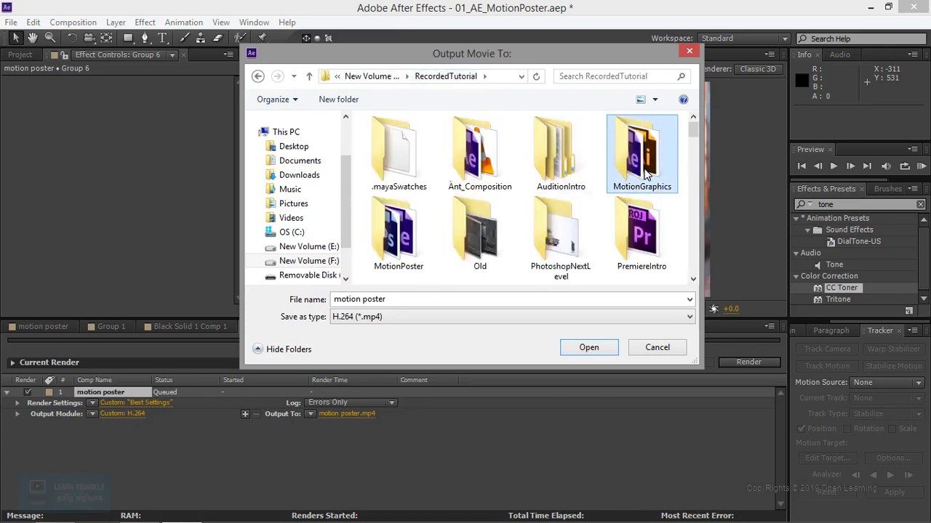
left_click(419, 301)
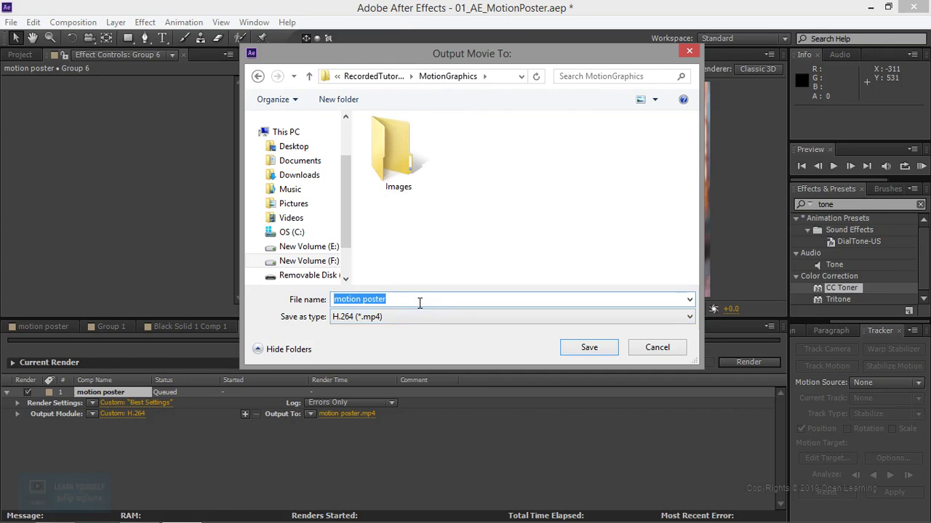
type("Most")
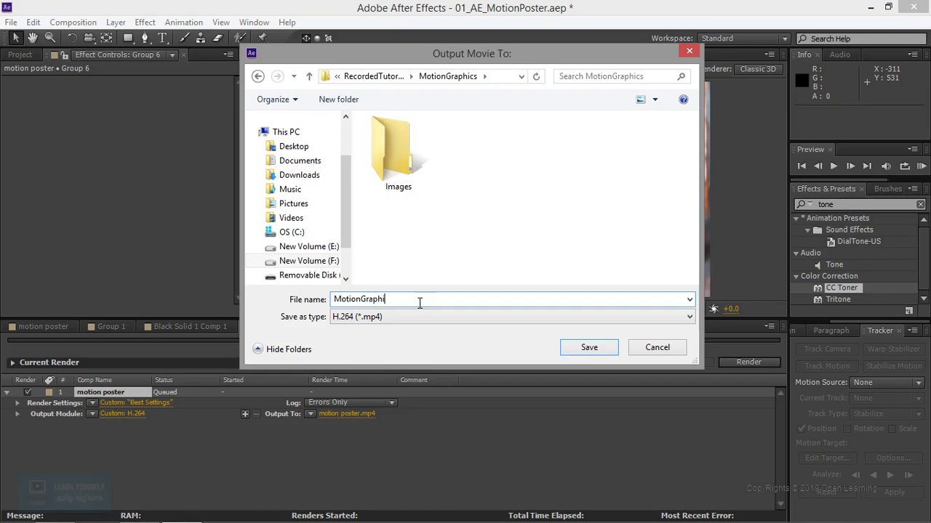
key("Return")
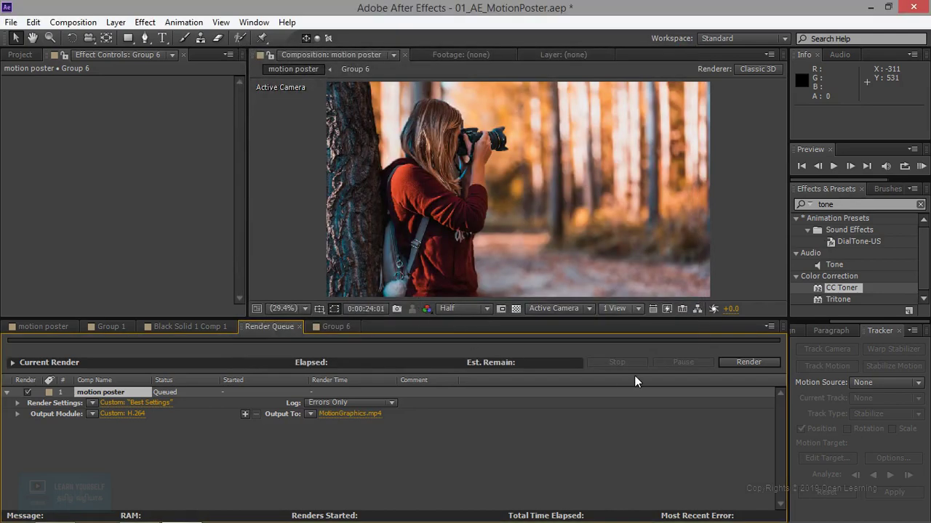
Start rendering the queued motion poster to MotionGraphics.mp4
left_click(757, 361)
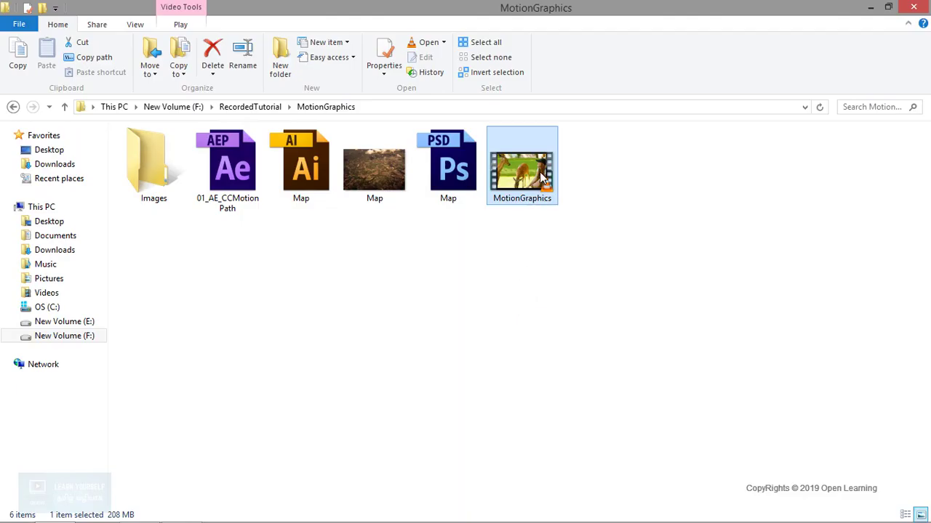
Play MotionGraphics.mp4 in VLC, skip near the end, then pause and resume playback
double_click(540, 175)
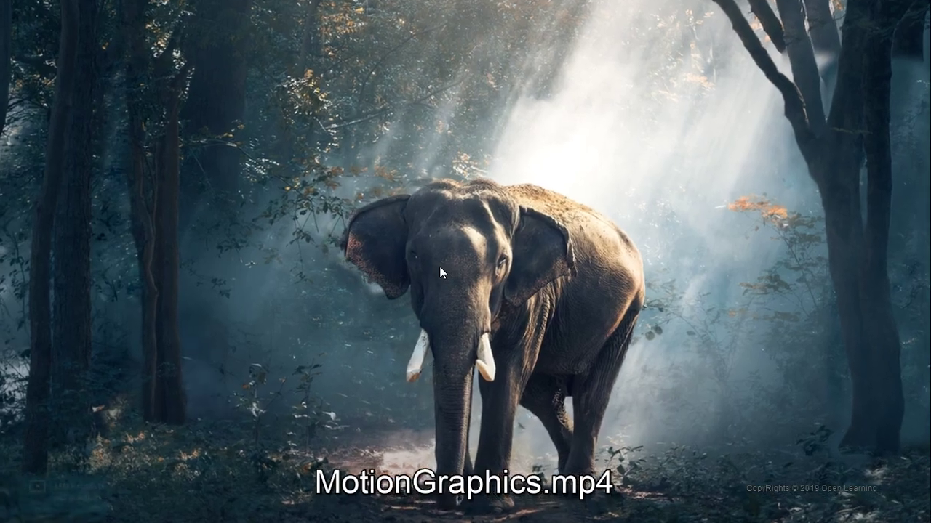
left_click_drag(618, 496, 652, 517)
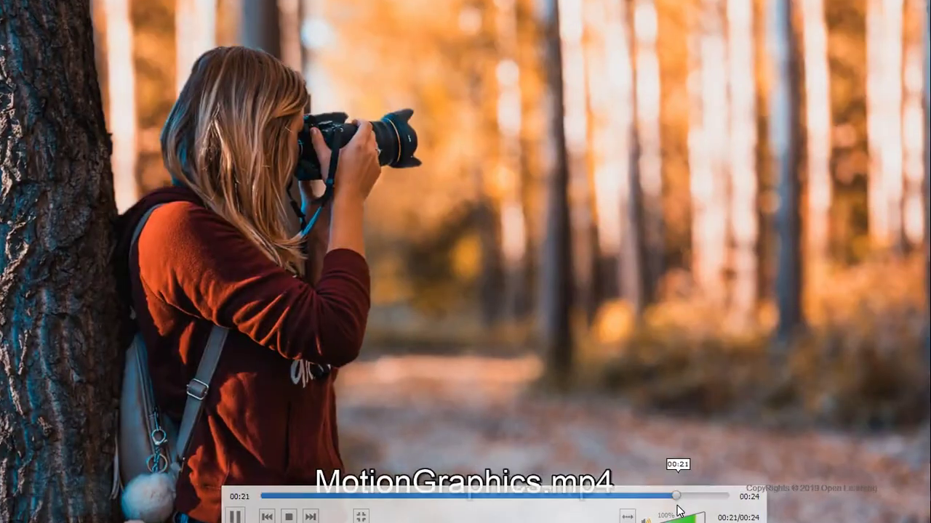
key("space")
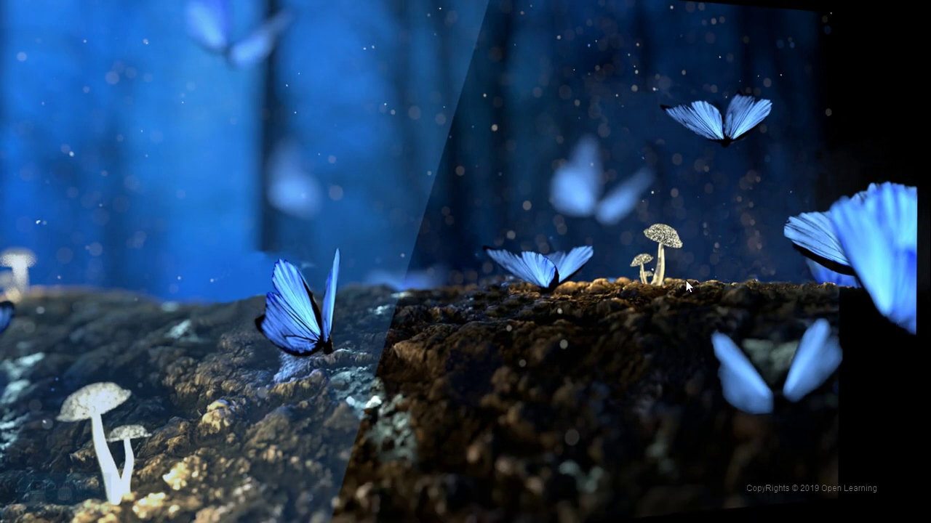
key("space")
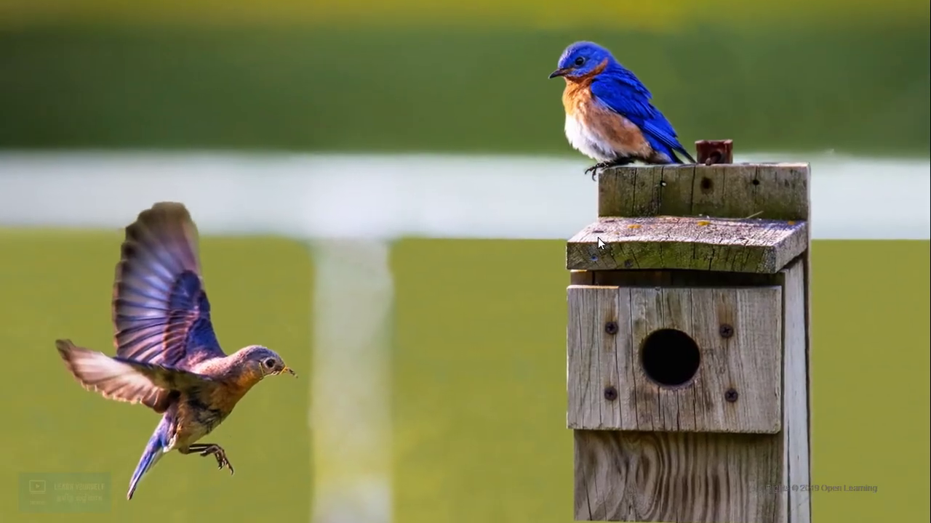
mouse_move(623, 293)
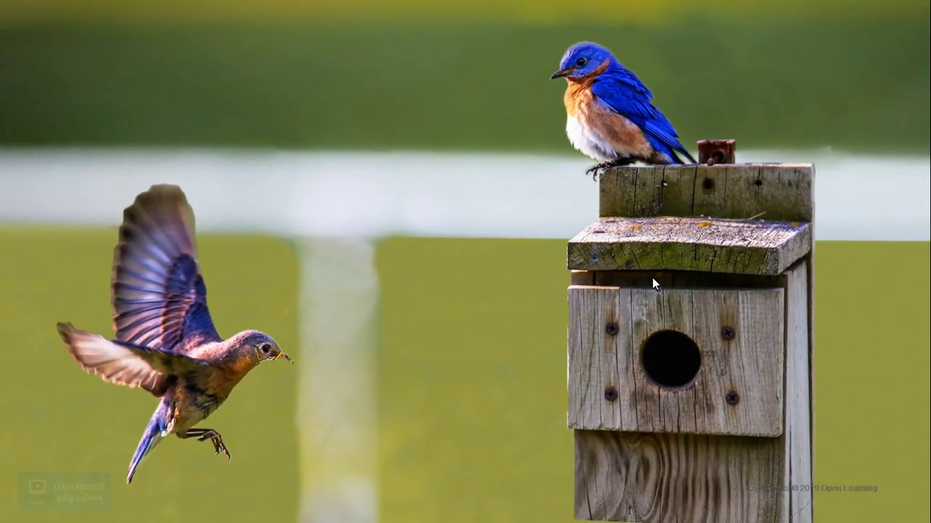